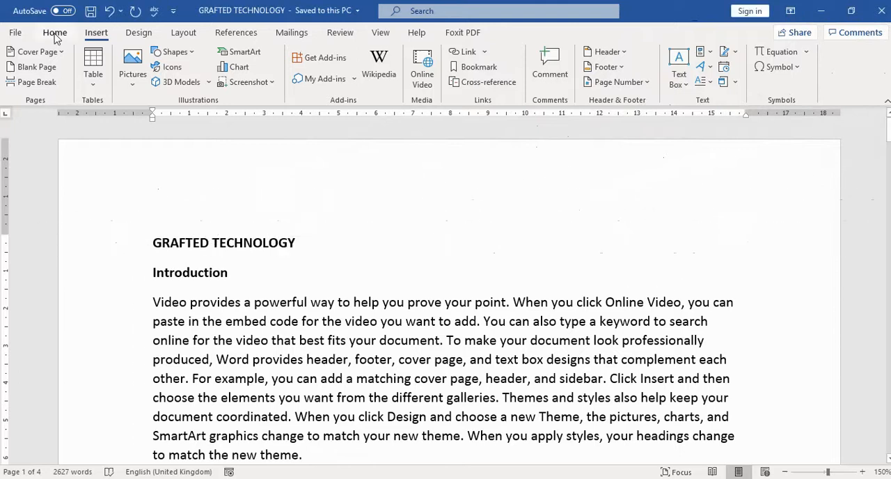
left_click(55, 35)
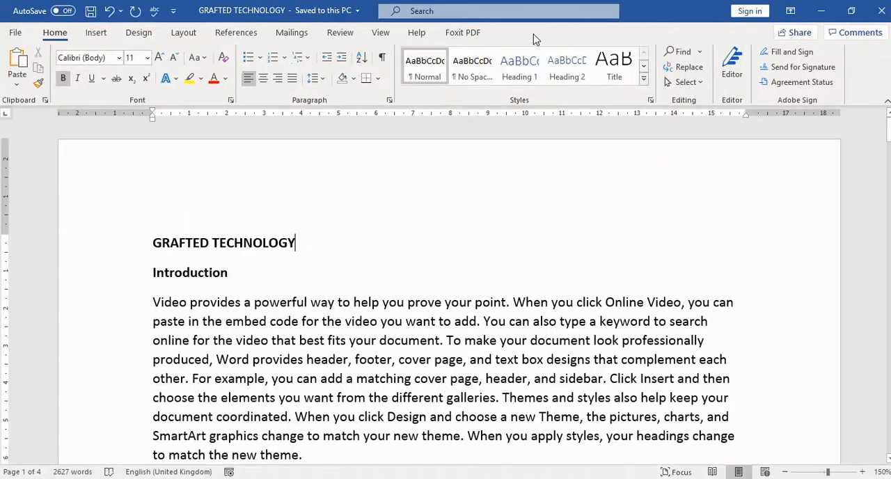
scroll(322, 195, "down", 3)
scroll(328, 211, "up", 3)
scroll(328, 211, "down", 11)
scroll(328, 211, "up", 8)
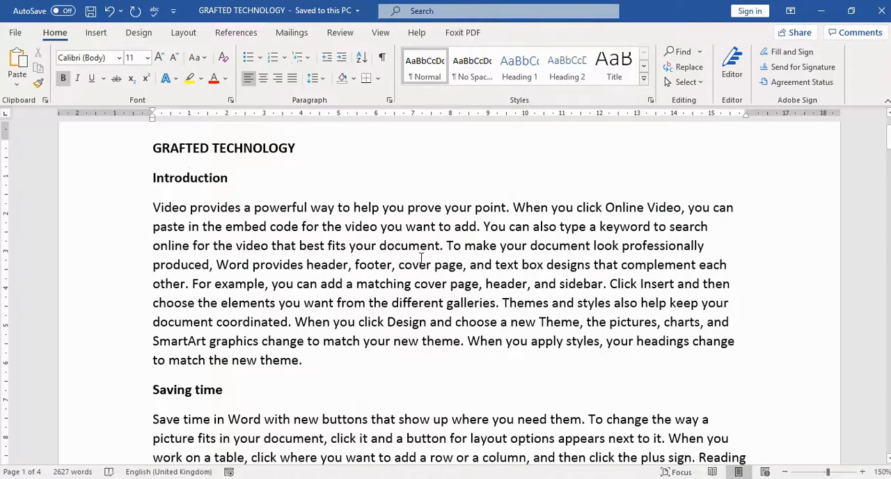
scroll(421, 258, "up", 3)
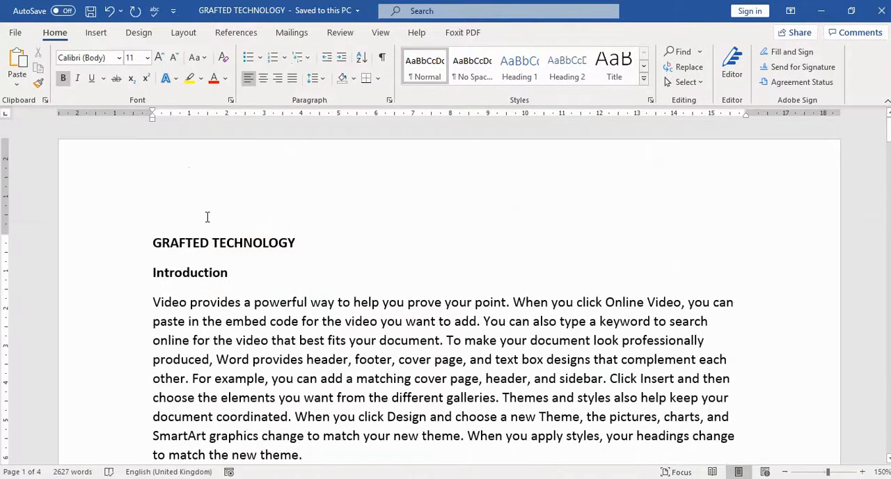
Add a new line reading =rand() above the GRAFTED TECHNOLOGY title.
left_click(155, 239)
key("Return")
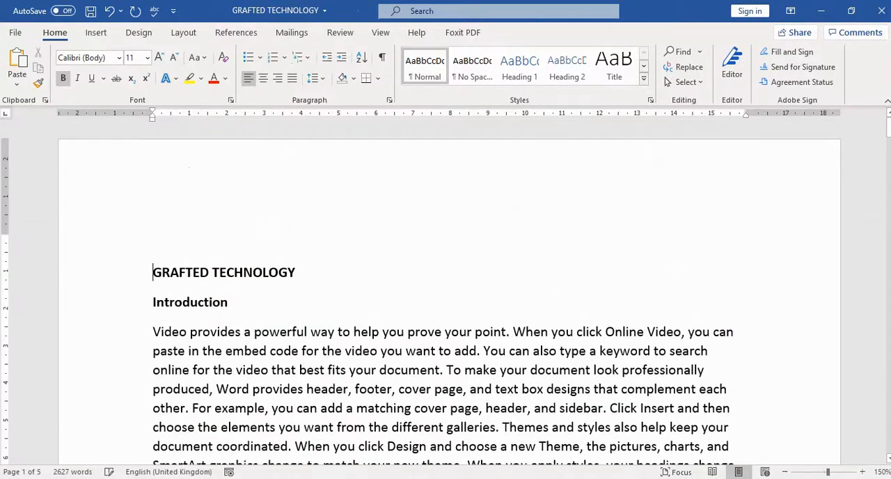
type("=rand()")
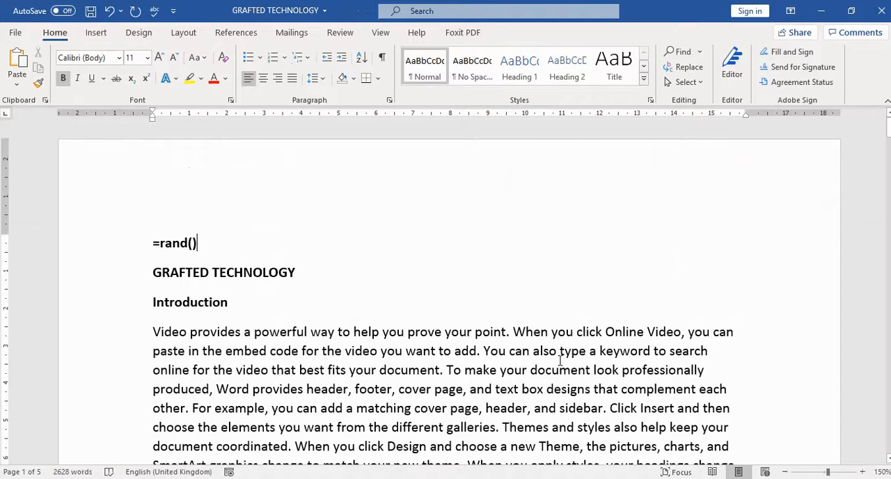
key("Return")
Look through the document's sample paragraphs and the headings between them.
scroll(559, 359, "down", 15)
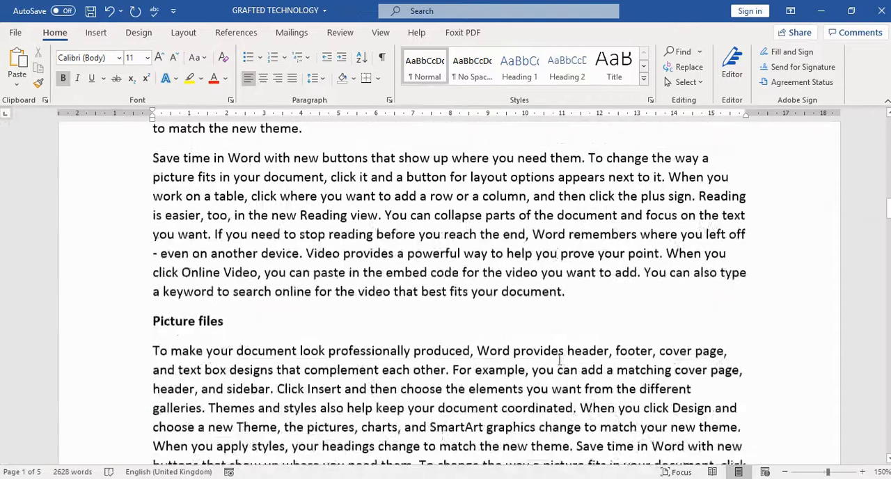
scroll(557, 359, "down", 15)
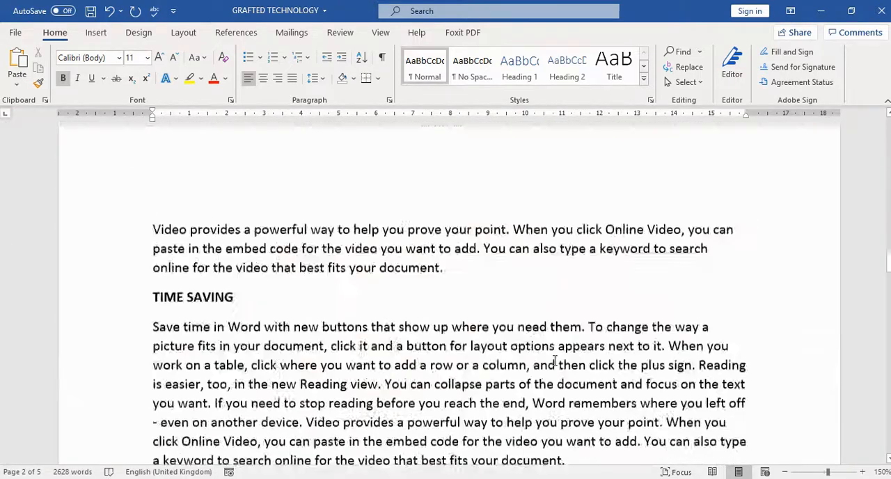
left_click(154, 284)
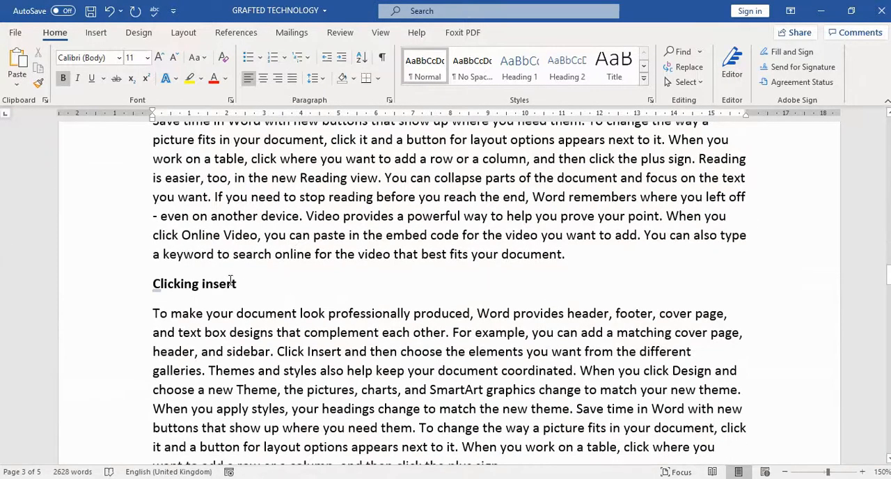
scroll(416, 295, "up", 1)
scroll(416, 296, "up", 20)
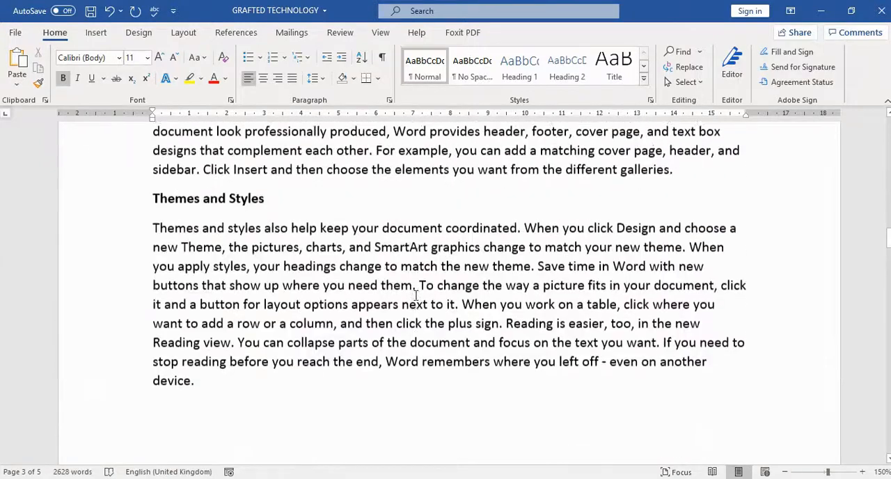
scroll(415, 296, "up", 15)
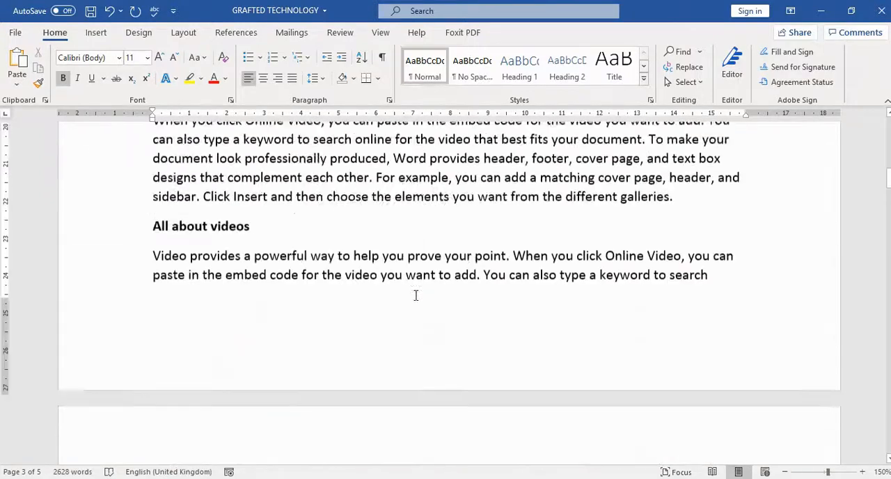
scroll(416, 296, "up", 15)
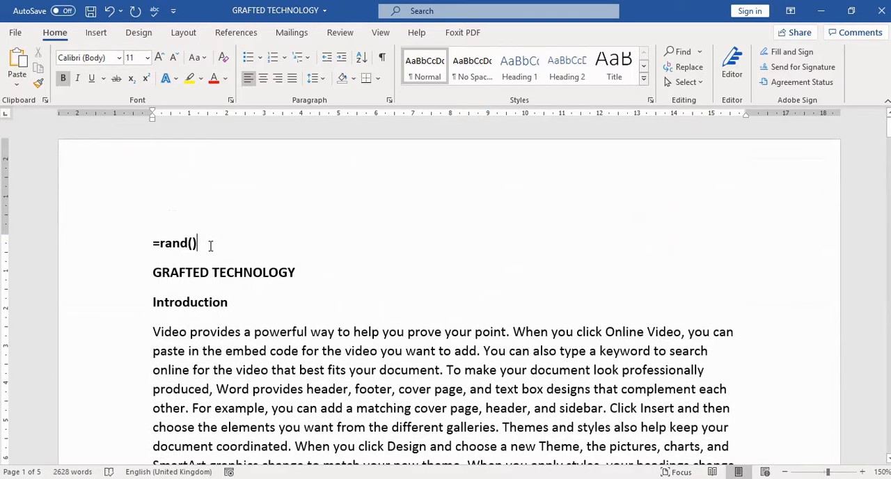
Delete the =rand() line above the GRAFTED TECHNOLOGY title.
scroll(420, 364, "down", 4)
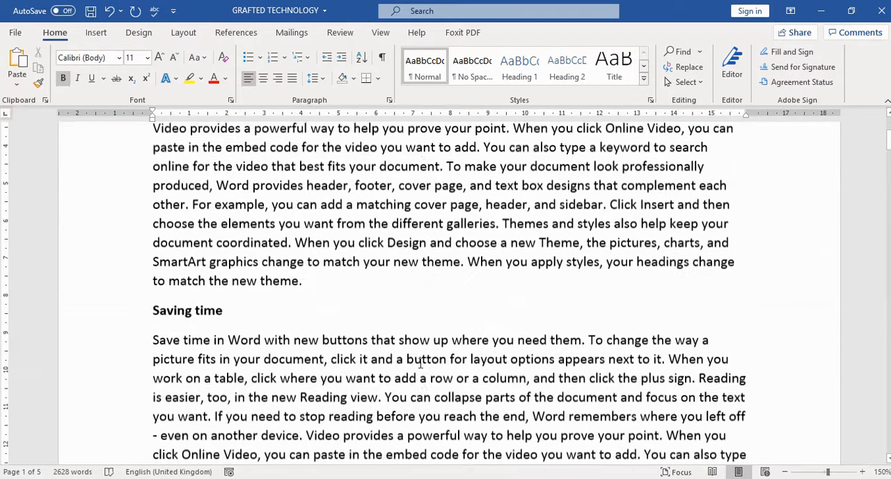
scroll(418, 359, "up", 4)
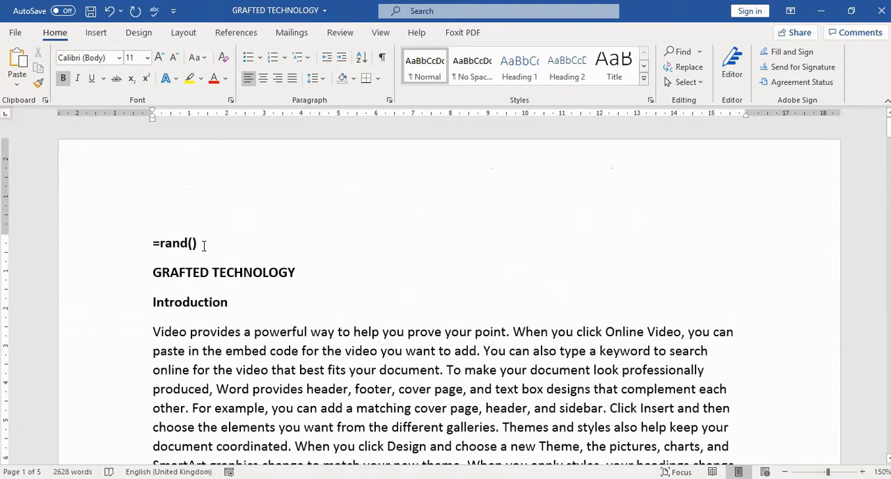
left_click_drag(200, 243, 156, 248)
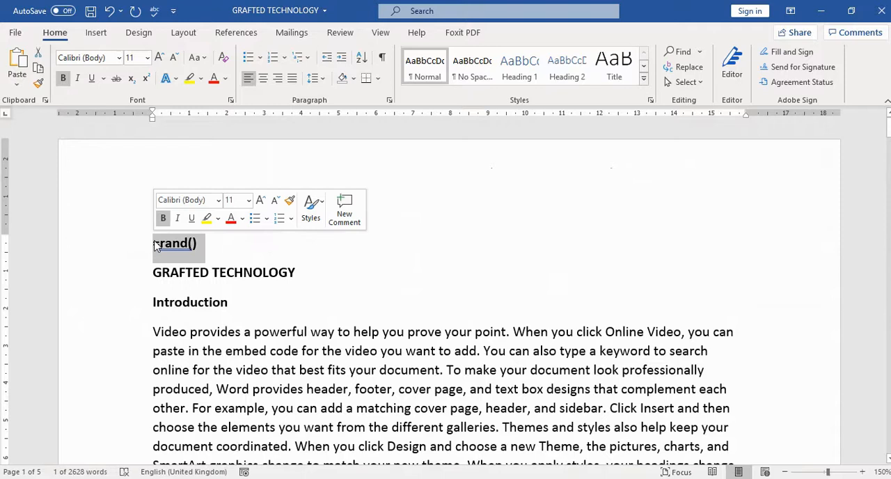
key("Delete")
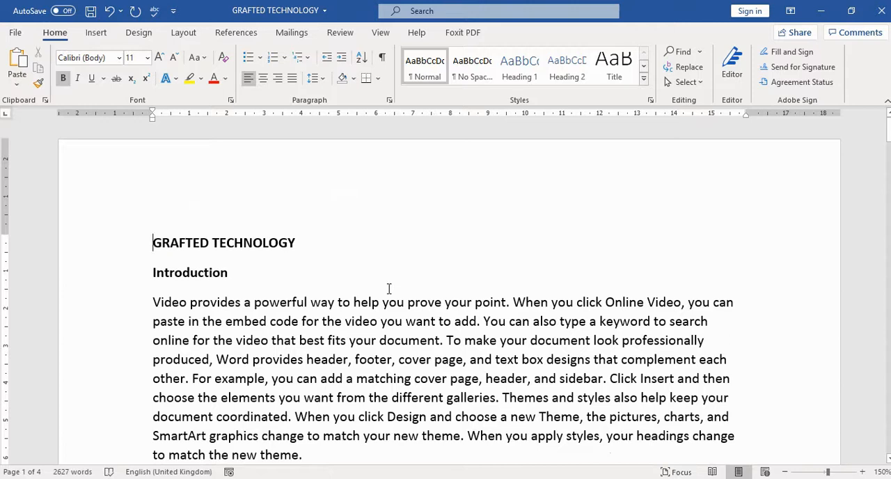
Examine the document's title and its section headings, including Introduction, Saving time, Professional document and Themes and Styles.
scroll(441, 307, "down", 6)
scroll(441, 307, "down", 5)
scroll(441, 307, "up", 12)
left_click_drag(303, 246, 152, 244)
left_click(236, 273)
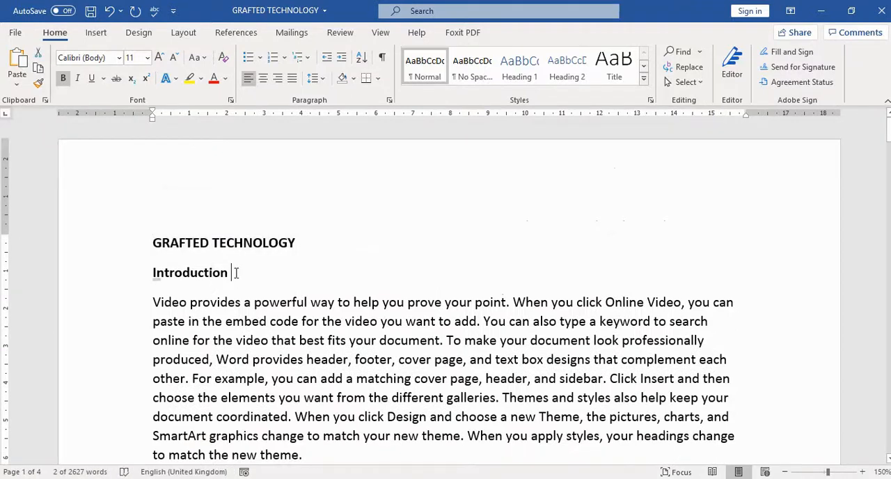
left_click_drag(236, 272, 153, 273)
scroll(398, 311, "down", 2)
scroll(398, 312, "down", 5)
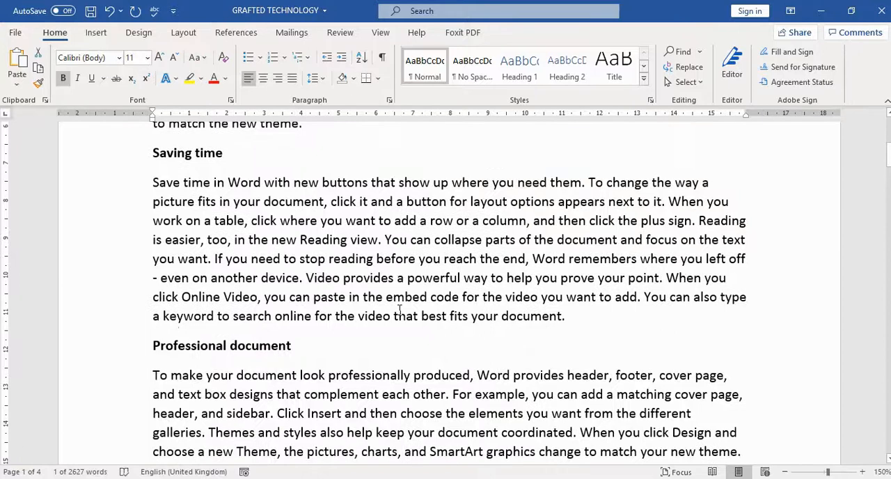
scroll(400, 310, "down", 4)
scroll(400, 310, "down", 3)
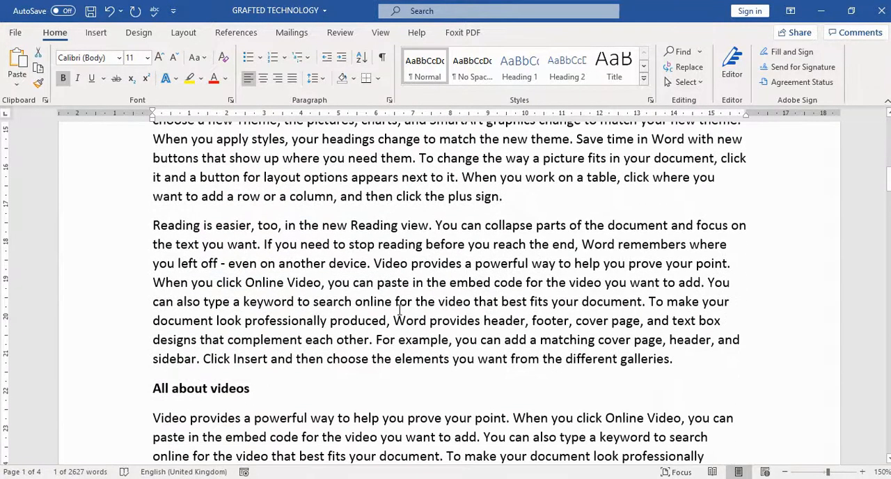
scroll(399, 310, "down", 1)
scroll(399, 310, "up", 4)
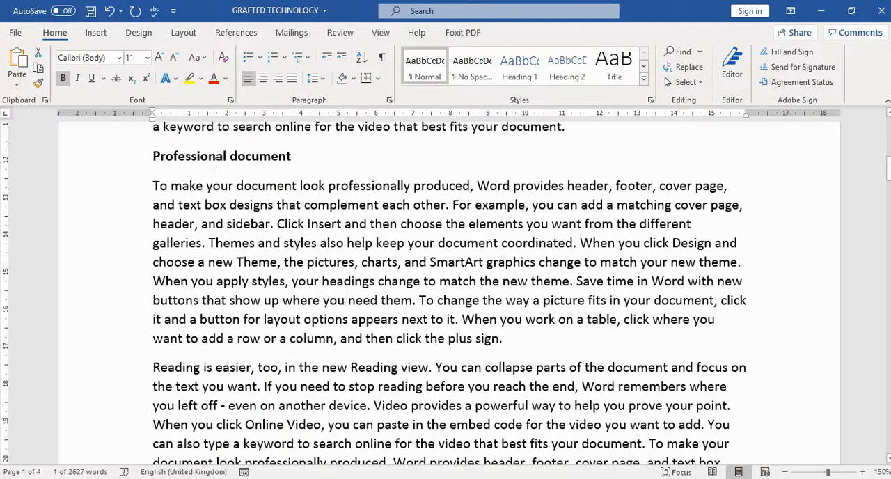
left_click_drag(296, 157, 170, 153)
scroll(365, 230, "down", 5)
left_click_drag(259, 294, 172, 294)
scroll(456, 277, "down", 15)
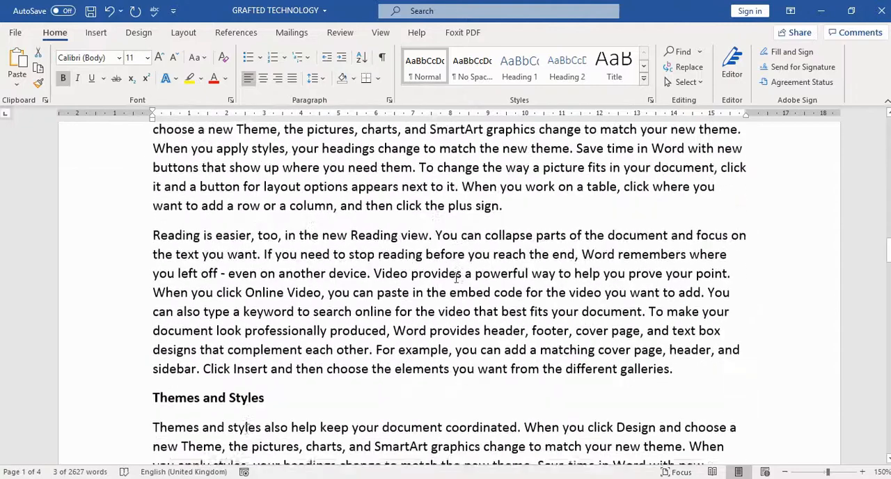
scroll(456, 277, "down", 3)
scroll(557, 286, "up", 1)
scroll(567, 285, "down", 10)
scroll(567, 285, "up", 20)
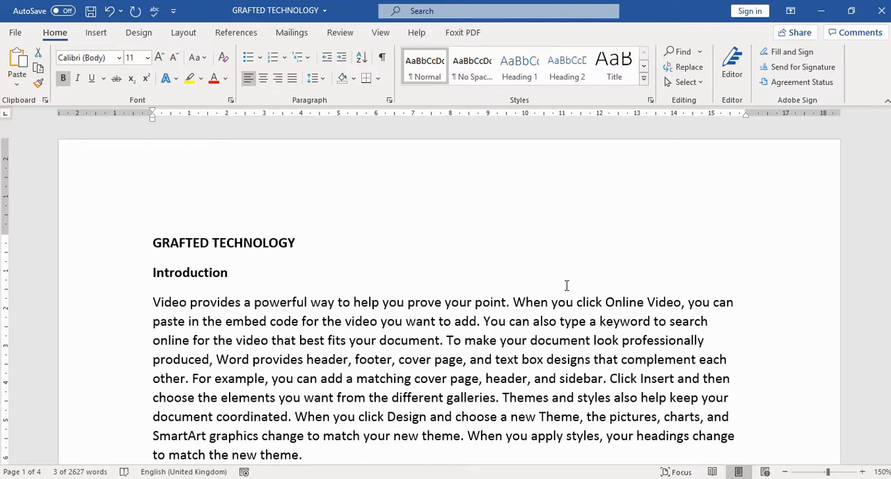
Apply the Title style to the GRAFTED TECHNOLOGY line at the start of the document.
scroll(309, 317, "down", 1)
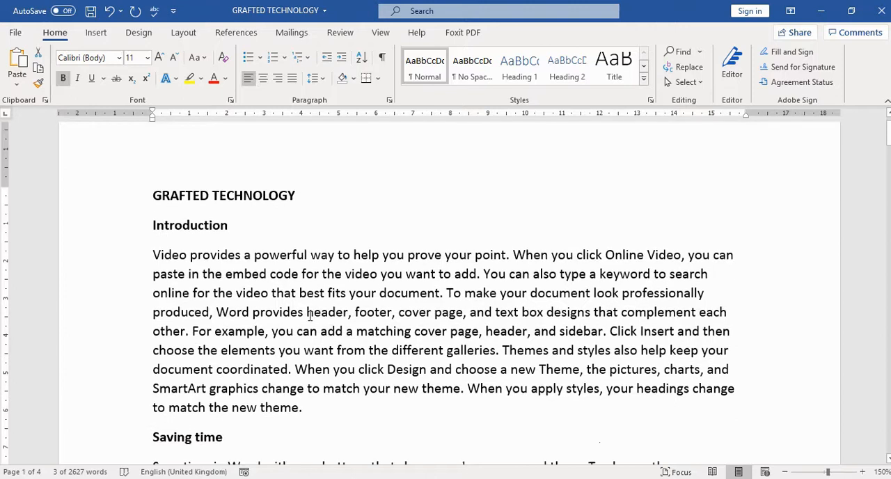
left_click_drag(299, 195, 152, 197)
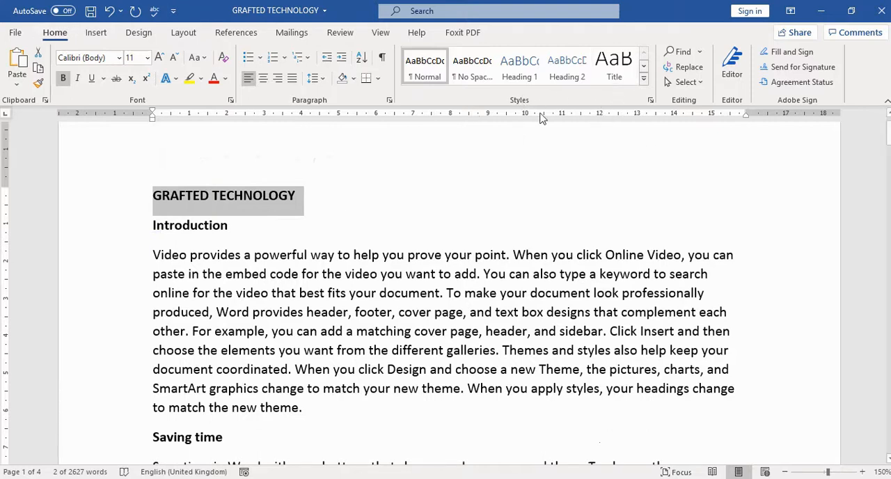
left_click(618, 68)
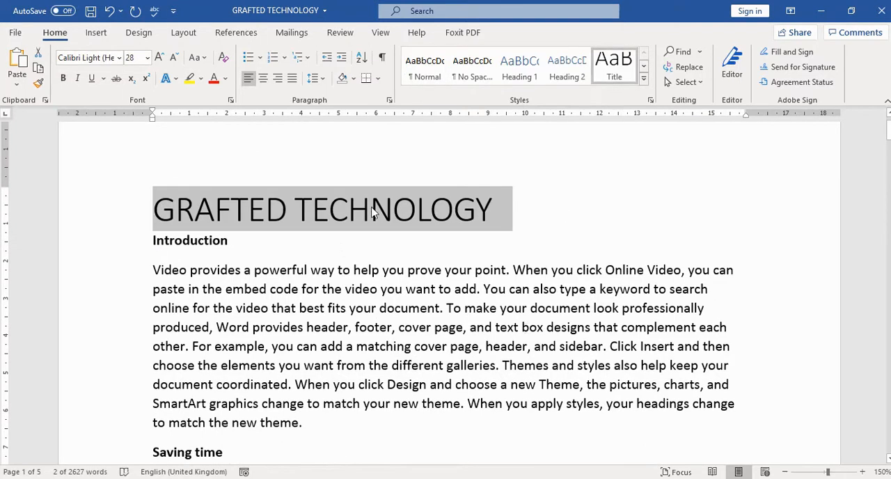
Apply the Heading 1 style to the Introduction heading.
left_click(233, 241)
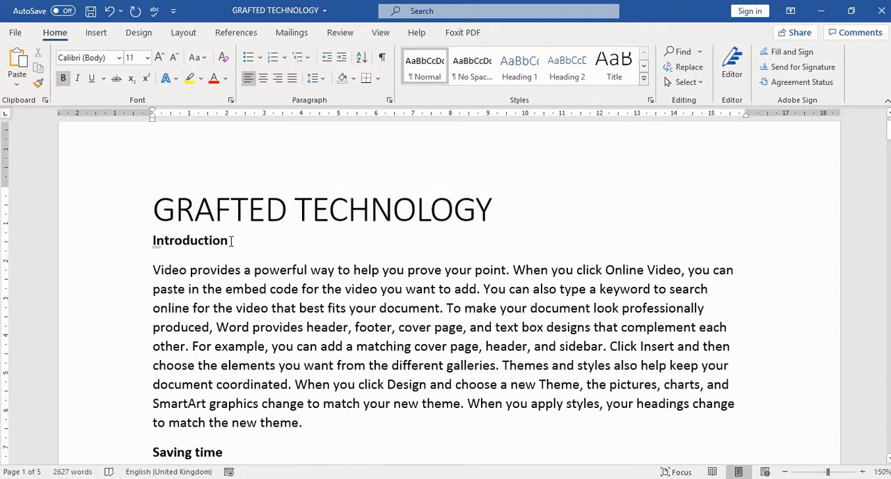
left_click_drag(232, 241, 154, 241)
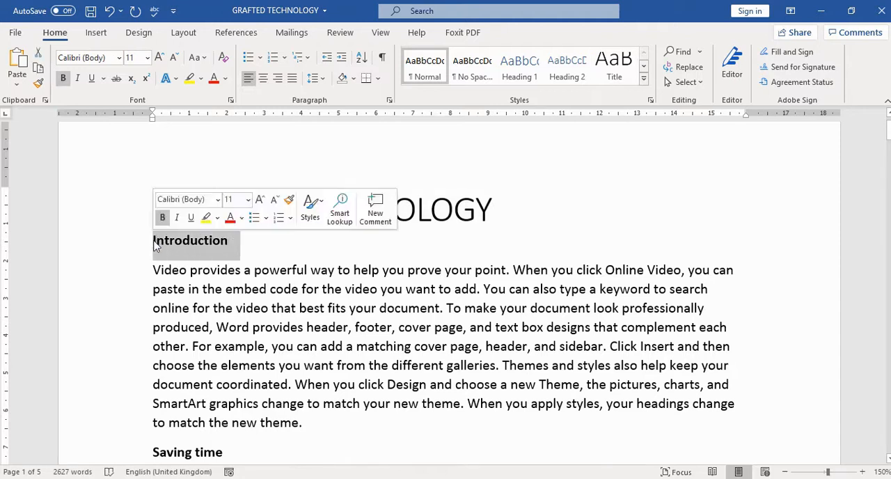
left_click(518, 70)
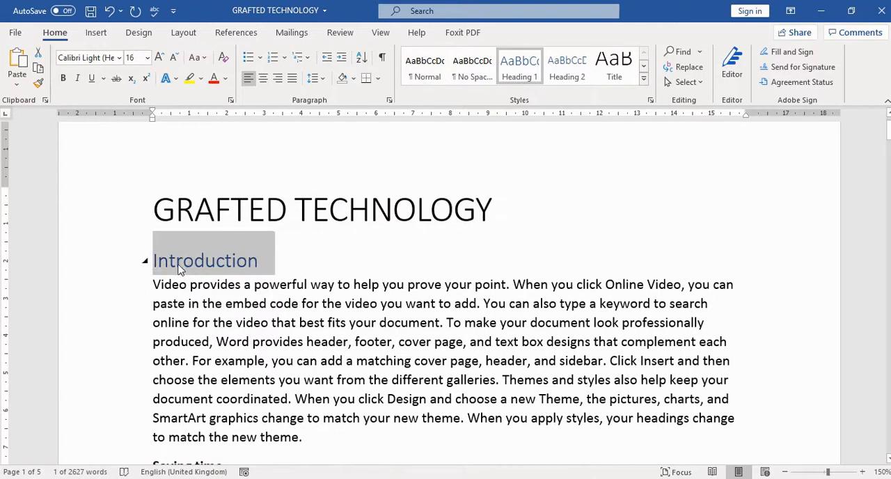
left_click(298, 285)
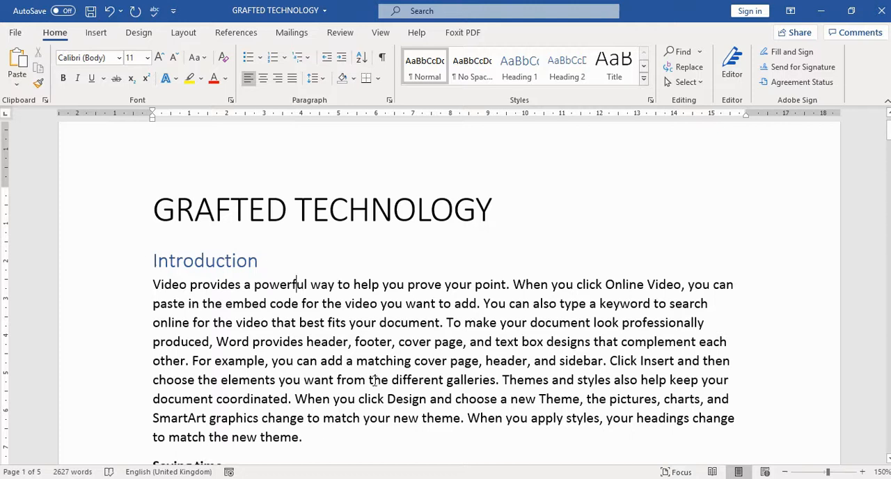
left_click_drag(310, 438, 185, 301)
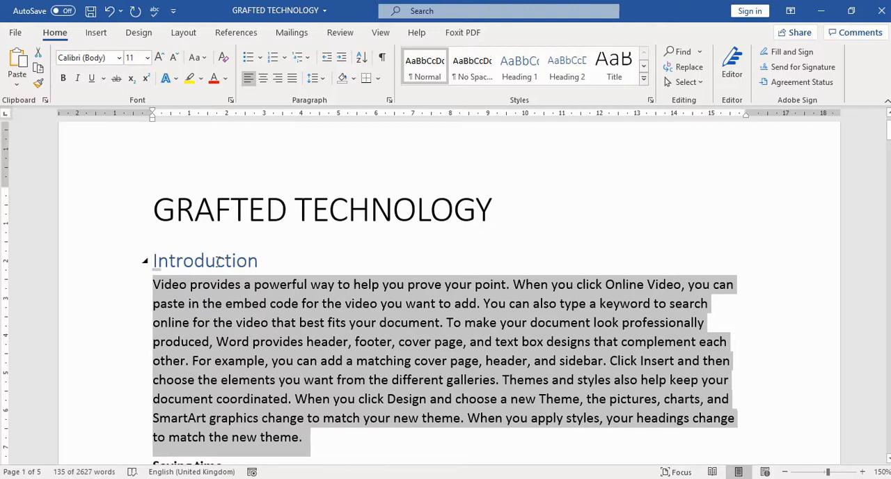
Change the Introduction heading's font color to black and make it bold.
left_click(260, 263)
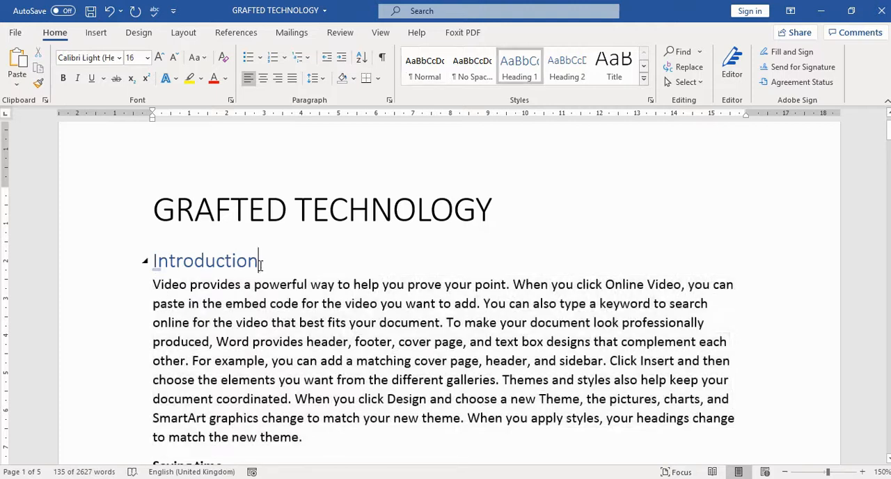
left_click_drag(263, 264, 154, 261)
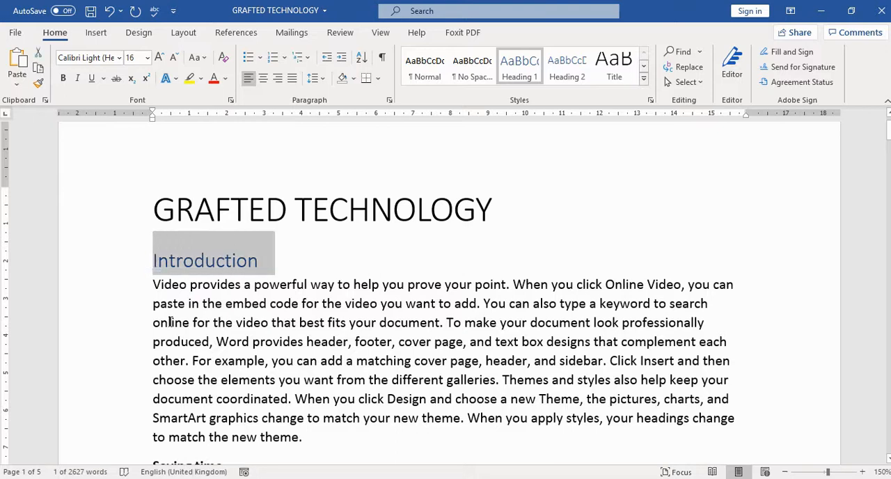
left_click(225, 78)
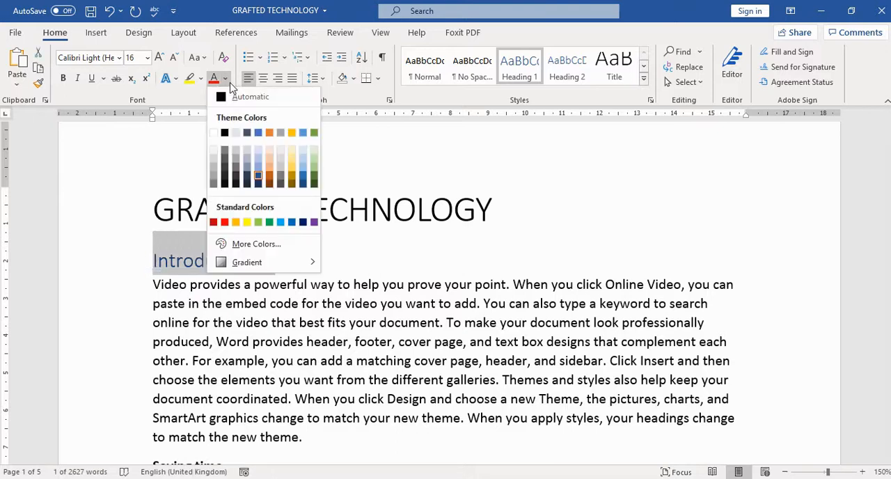
left_click(226, 133)
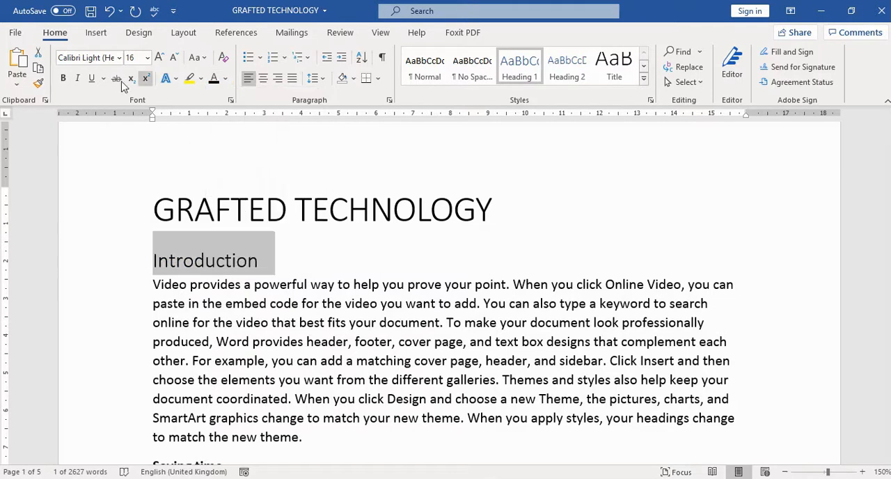
left_click(64, 79)
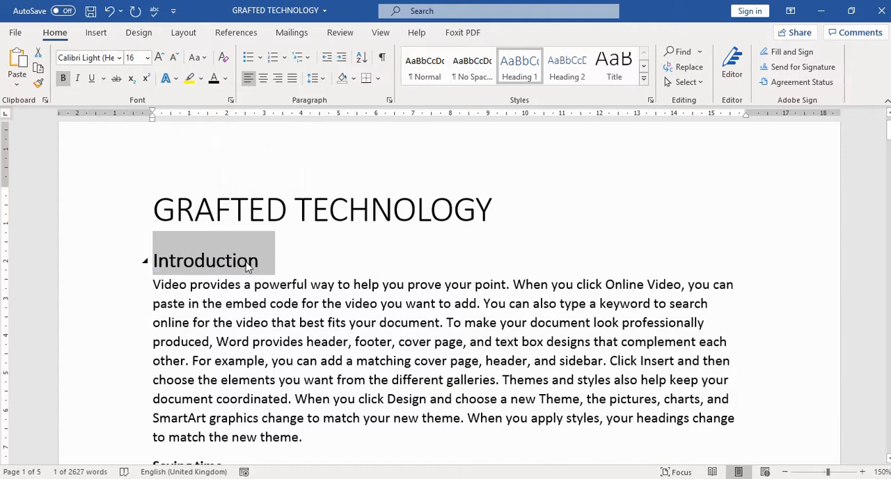
Update the Heading 1 style to match the black, bold Introduction heading.
right_click(525, 77)
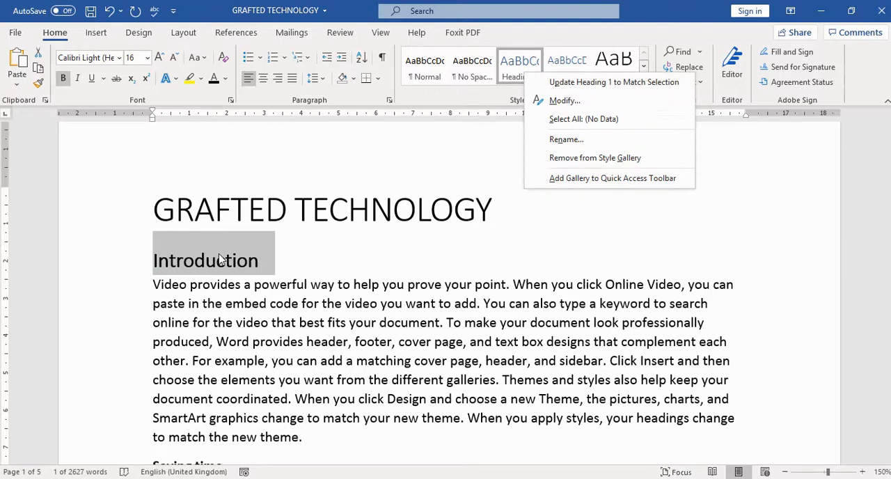
left_click(586, 82)
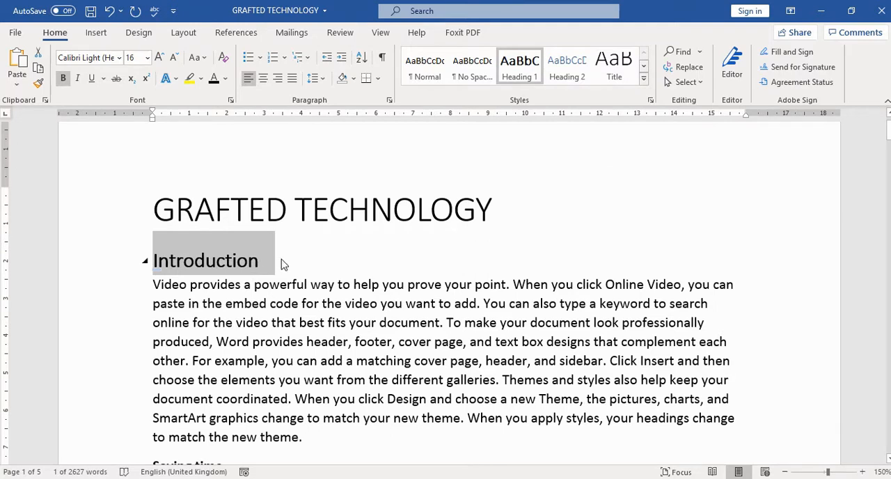
left_click(307, 256)
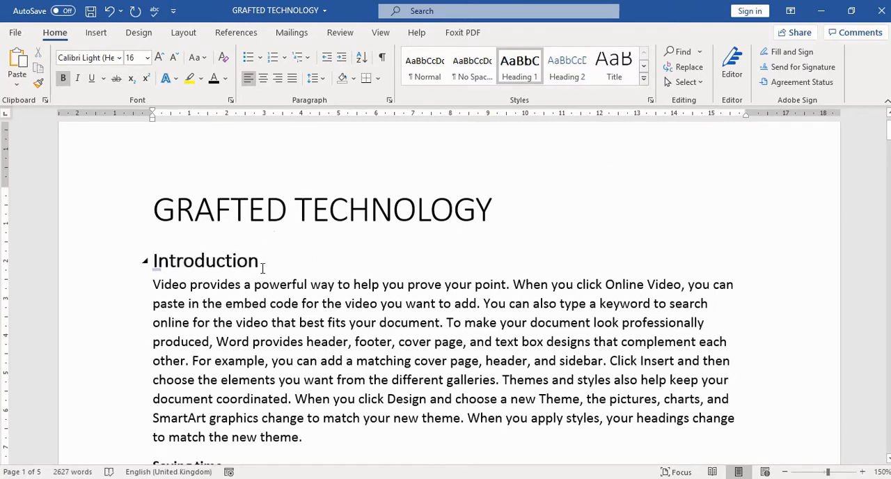
Apply the Heading 2 style to the Saving time heading.
scroll(318, 269, "down", 5)
scroll(319, 269, "up", 4)
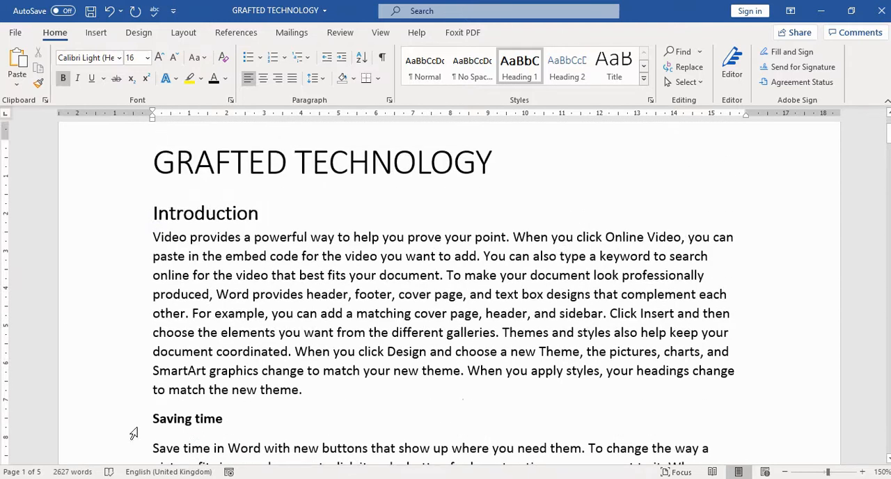
scroll(271, 343, "down", 2)
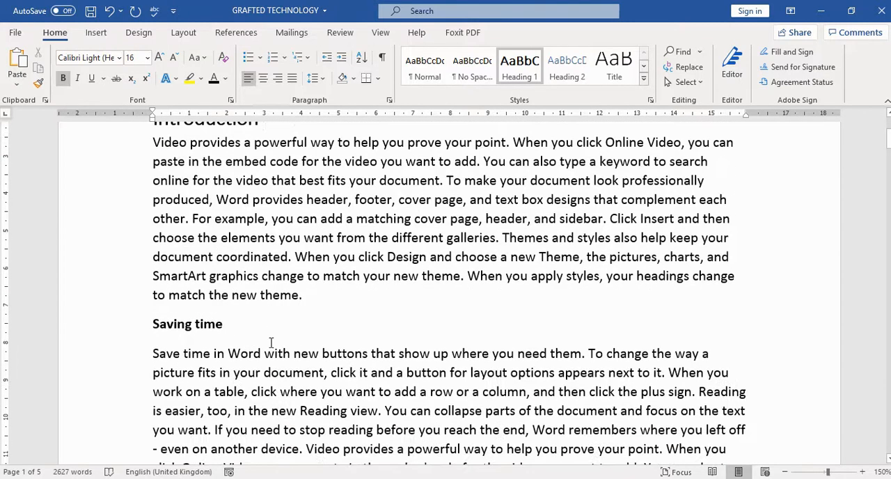
left_click_drag(226, 325, 182, 333)
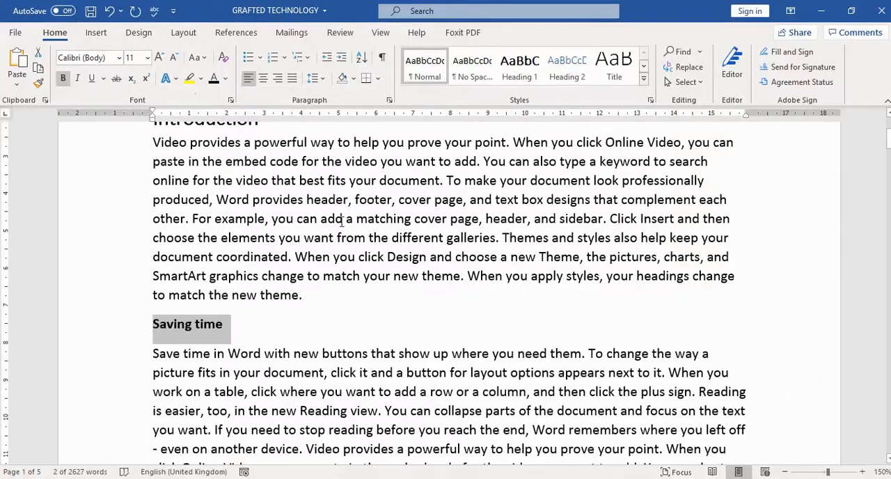
left_click(570, 75)
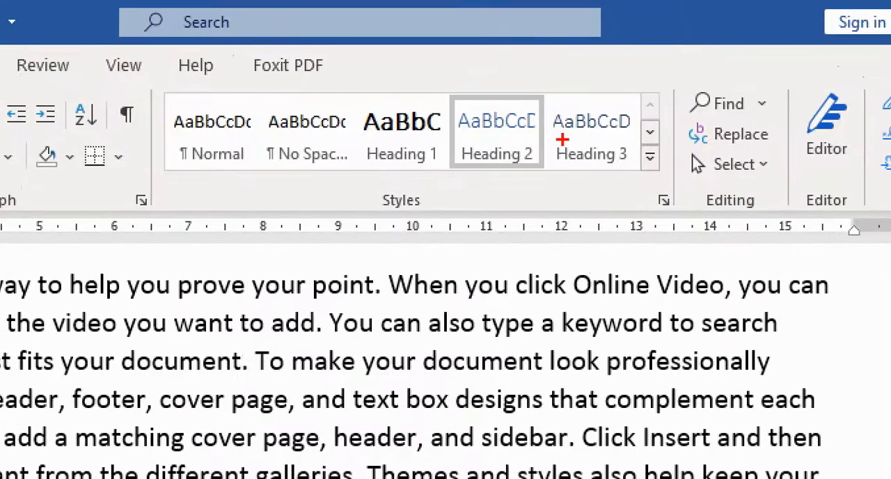
mouse_move(547, 98)
left_mouse_down()
mouse_move(619, 99)
mouse_move(641, 180)
left_mouse_up()
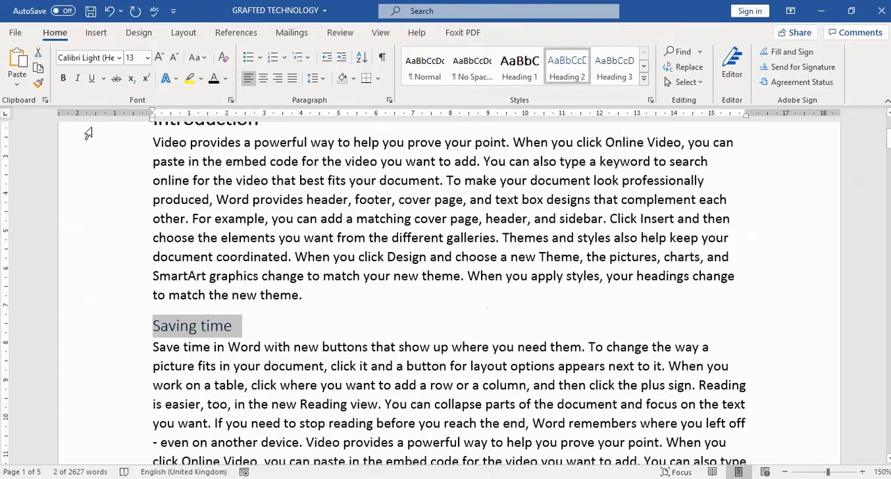
Make the Saving time heading bold and black, and update the Heading 2 style to match it.
left_click(62, 79)
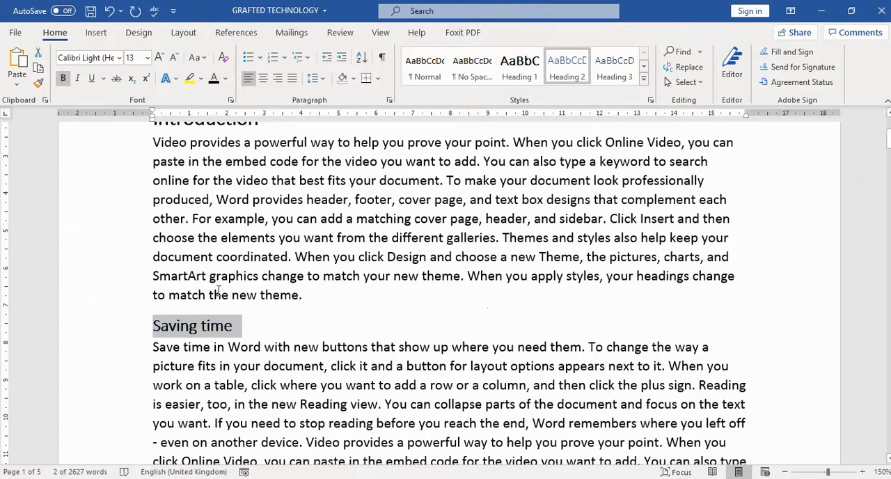
right_click(565, 75)
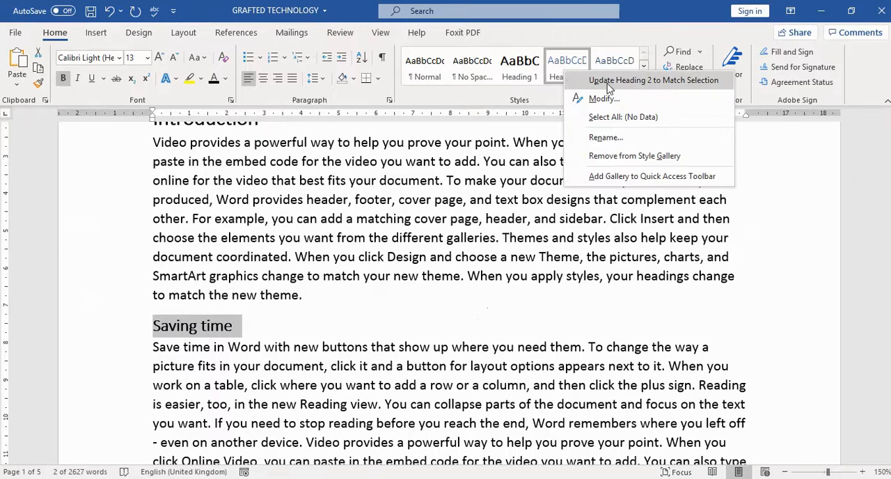
left_click(665, 82)
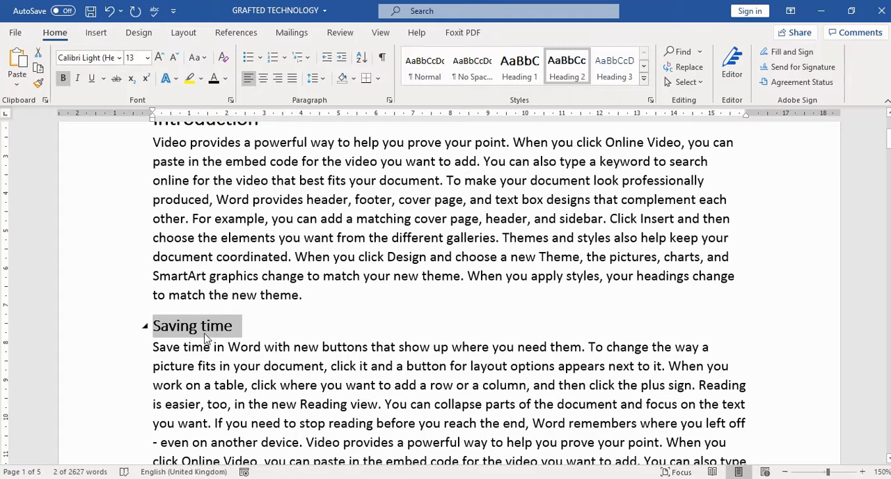
Apply the updated Heading 2 style to the Professional document heading.
scroll(308, 309, "down", 1)
scroll(308, 309, "down", 4)
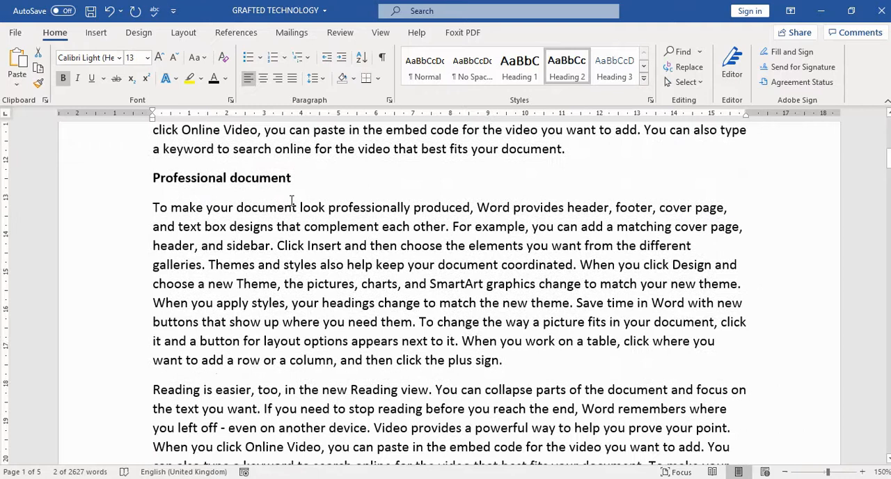
left_click_drag(295, 178, 165, 189)
left_click(165, 189)
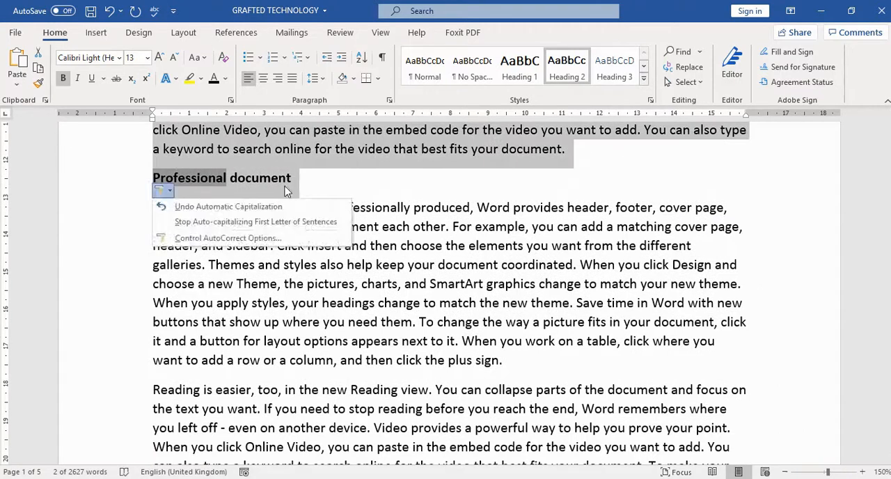
left_click(287, 185)
left_click_drag(307, 181, 152, 182)
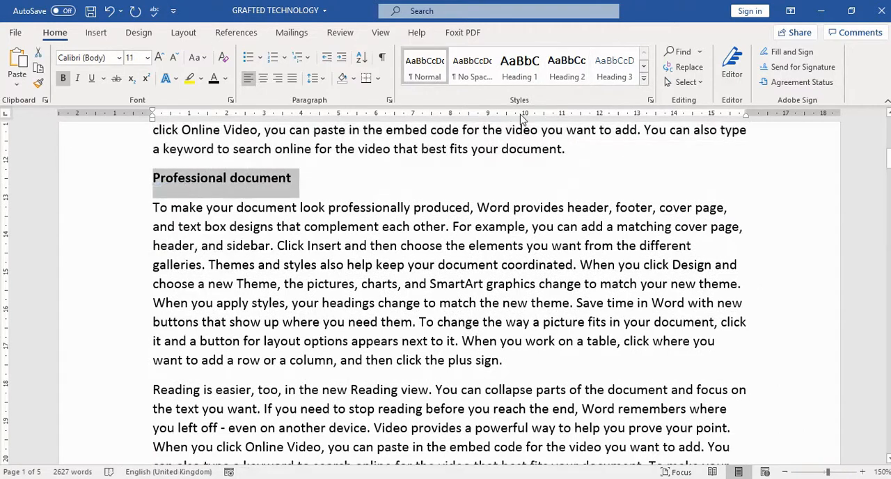
left_click(575, 76)
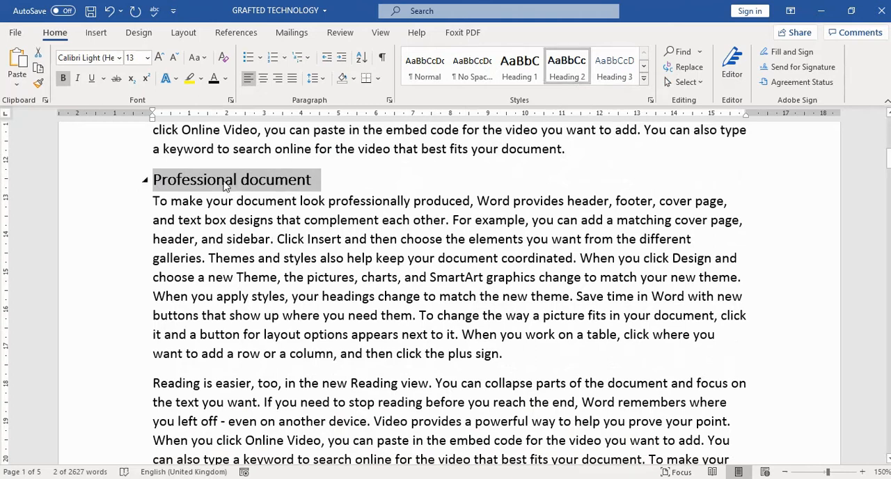
Apply the Heading 3 style to the All about videos heading.
scroll(360, 249, "up", 3)
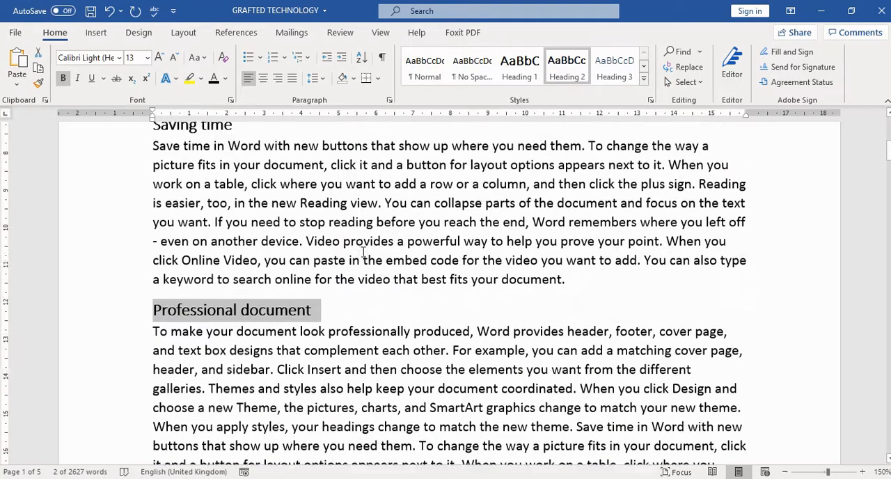
scroll(363, 252, "down", 8)
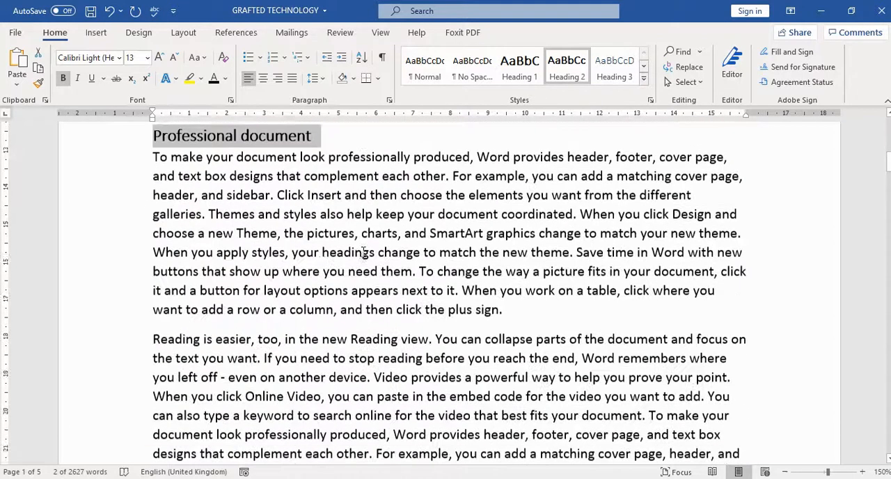
scroll(363, 252, "down", 1)
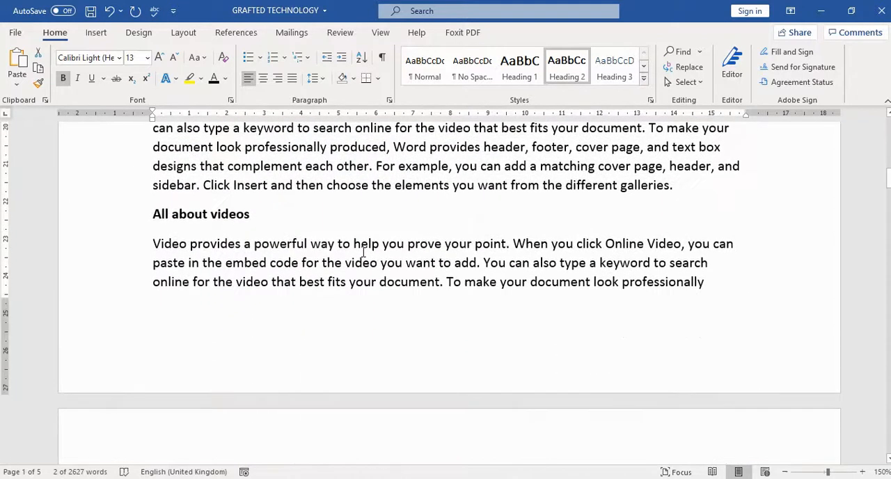
left_click_drag(255, 218, 152, 215)
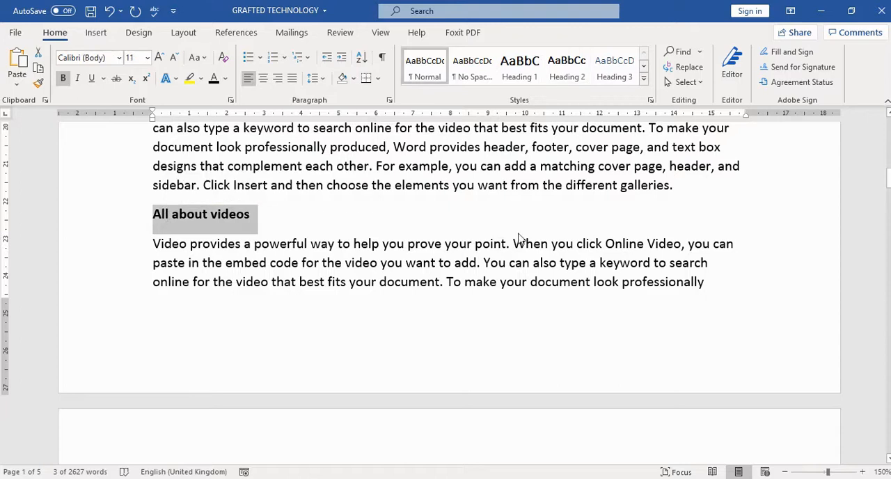
left_click(614, 68)
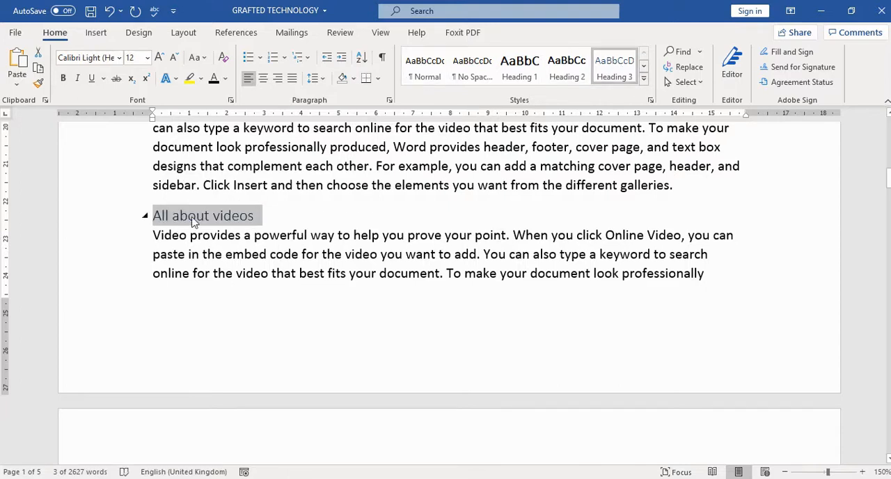
Format the All about videos heading as black, bold, 11 pt Arial and update the Heading 3 style to match it.
left_click(148, 58)
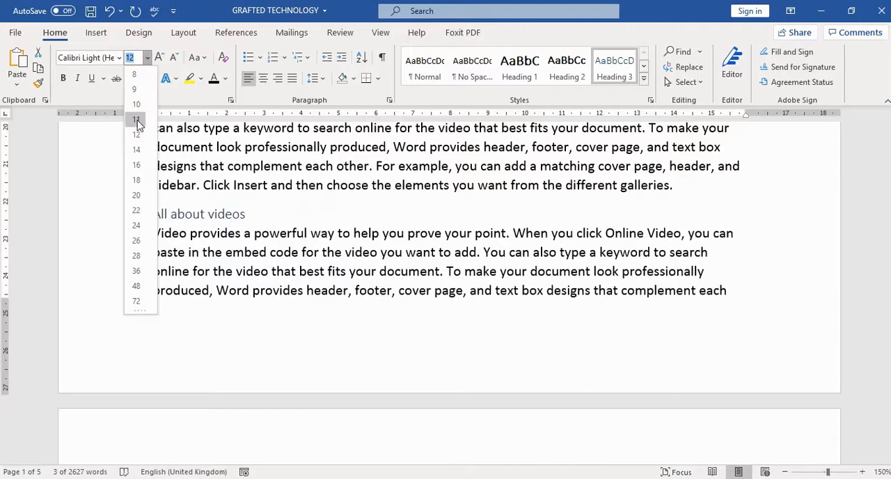
left_click(136, 119)
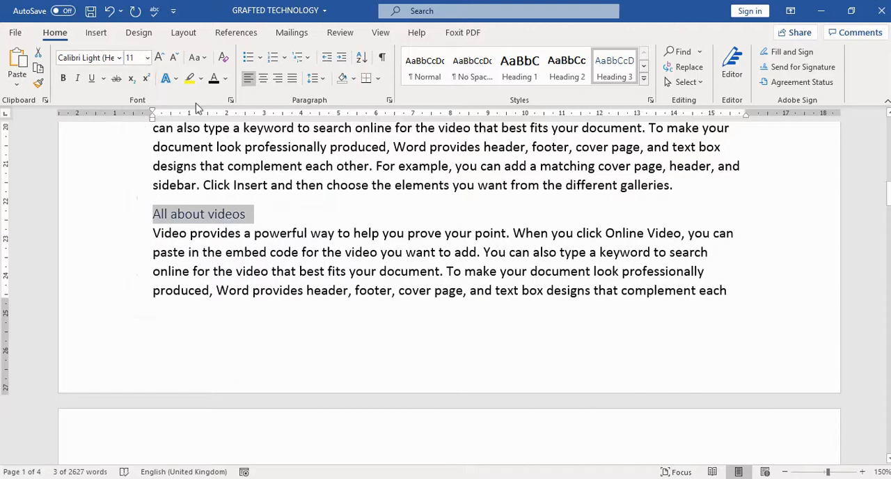
left_click(63, 79)
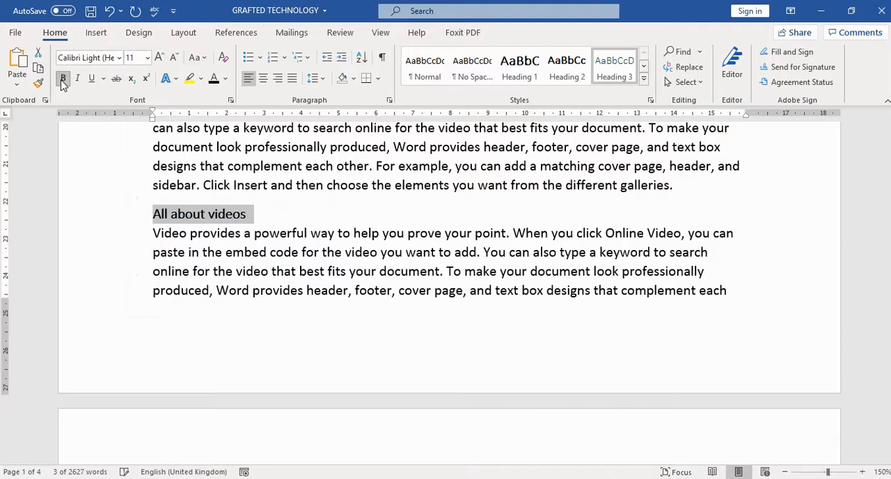
left_click(120, 61)
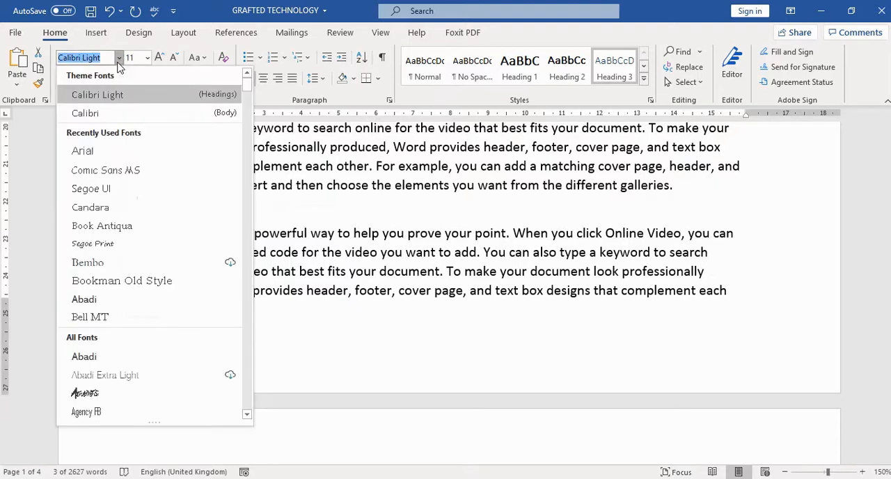
left_click(97, 150)
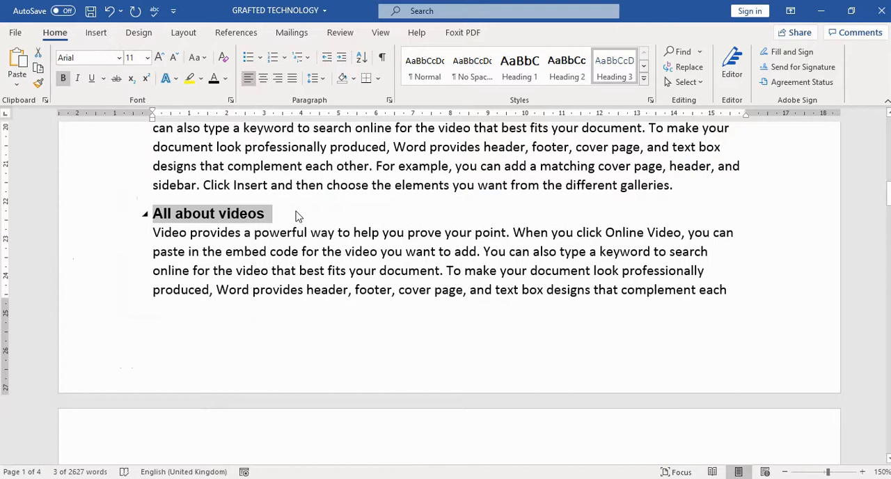
right_click(614, 73)
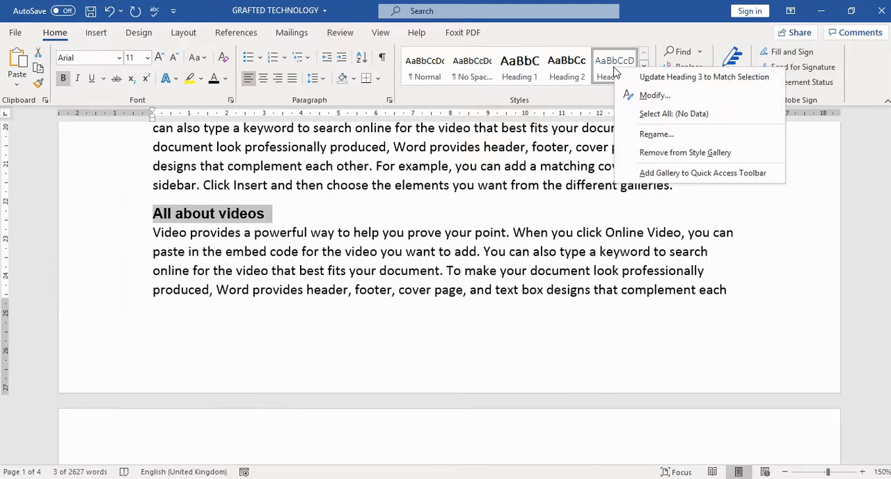
left_click(694, 81)
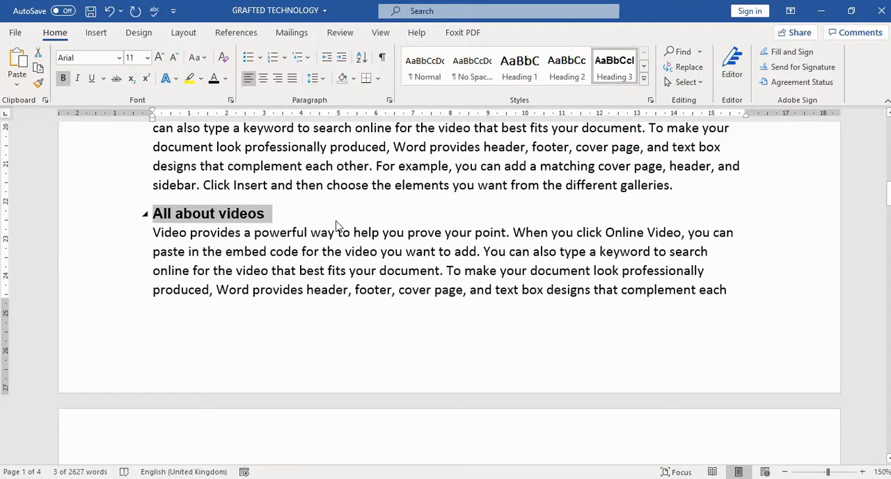
Apply the updated Heading 3 style to the Picture files heading.
scroll(408, 206, "down", 10)
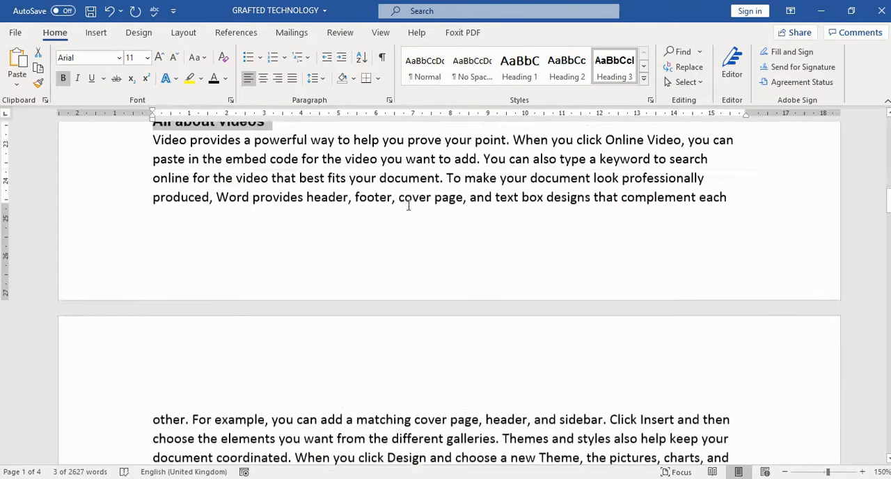
scroll(409, 204, "down", 5)
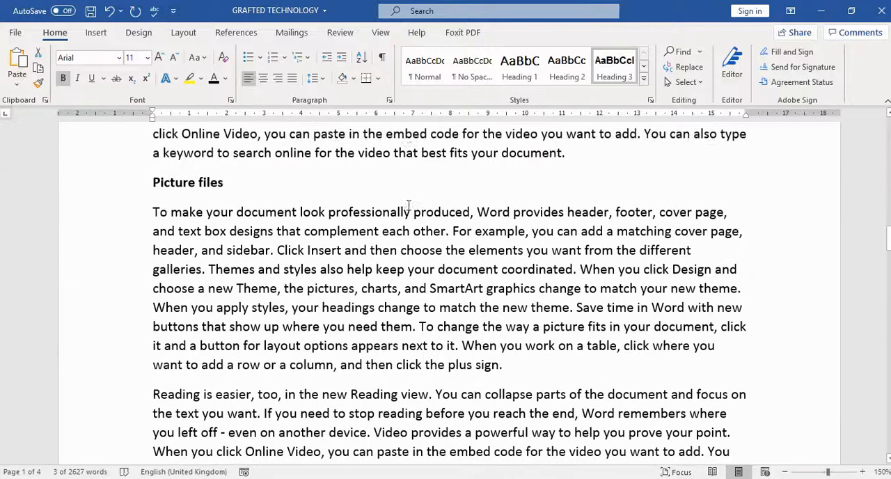
triple_click(230, 166)
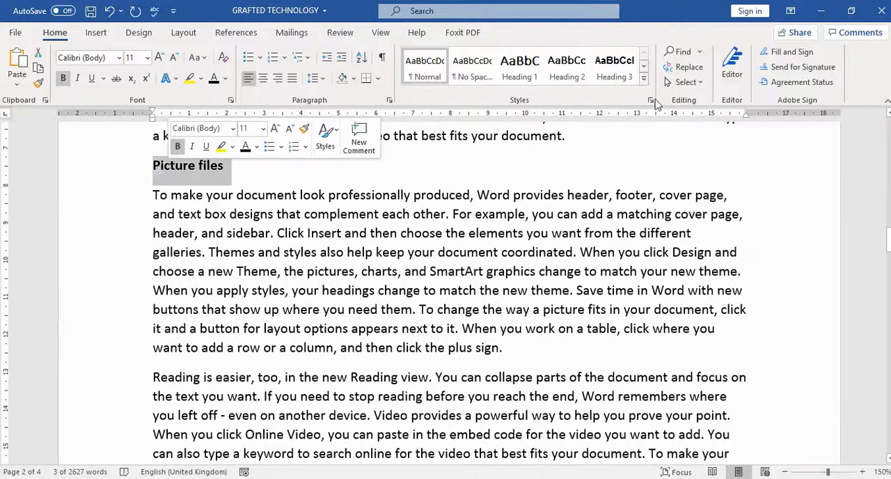
left_click(604, 82)
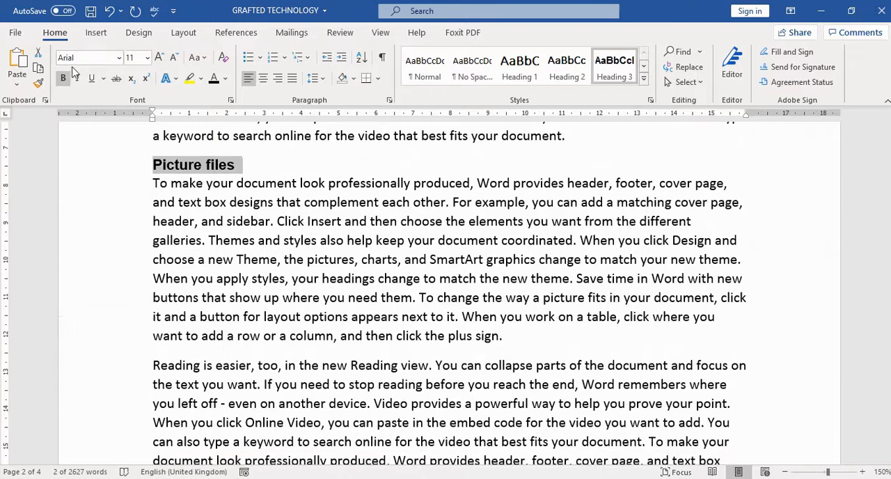
Apply the Heading 3 style to the Themes and Styles heading.
scroll(373, 241, "down", 5)
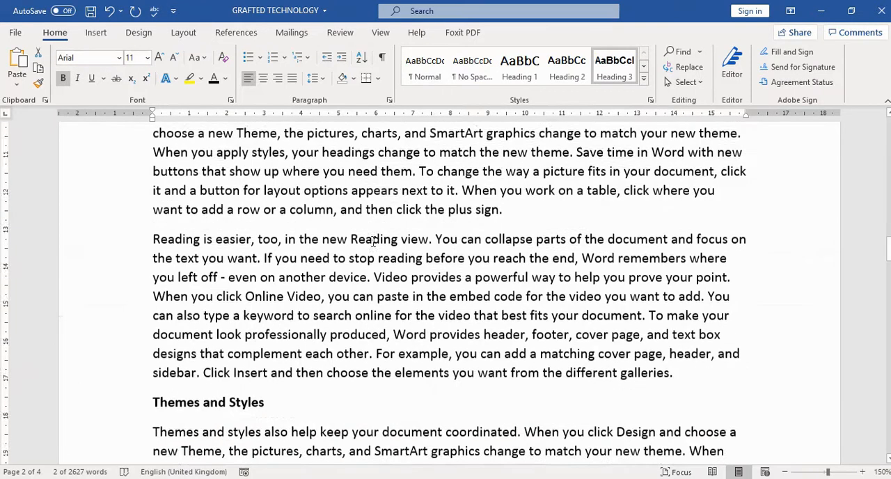
scroll(373, 241, "down", 1)
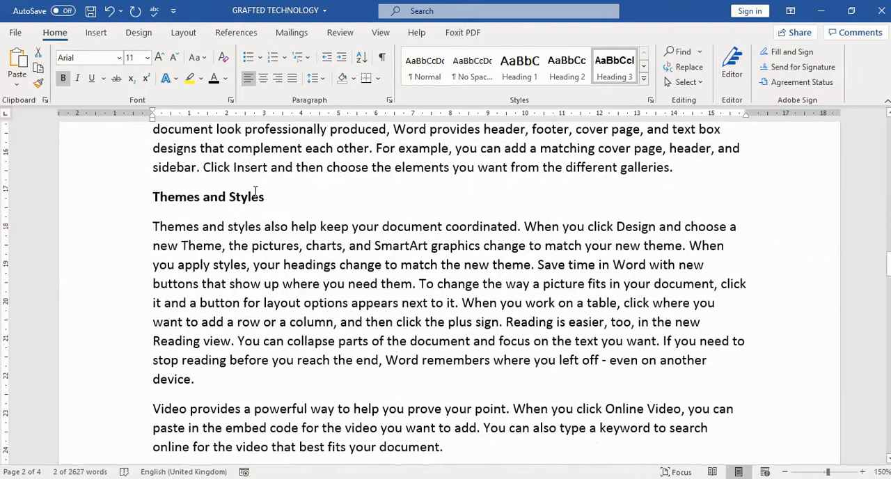
left_click_drag(267, 197, 159, 197)
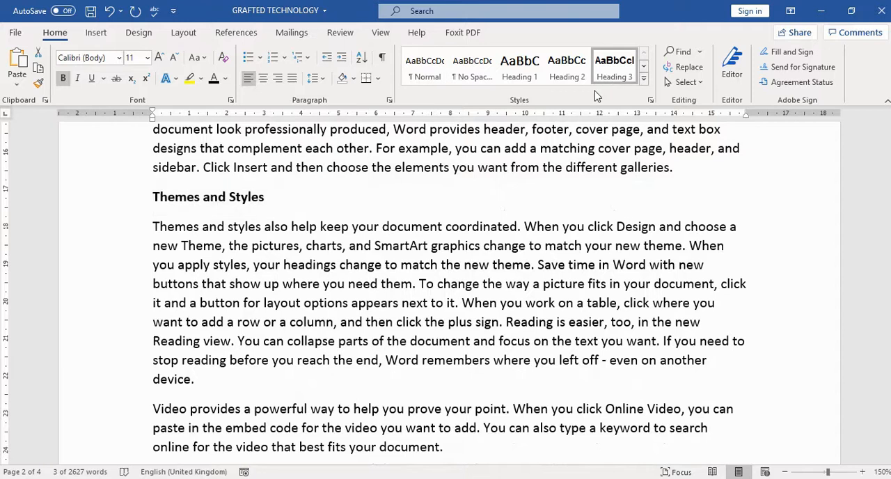
left_click(610, 78)
scroll(518, 208, "down", 2)
scroll(518, 207, "down", 4)
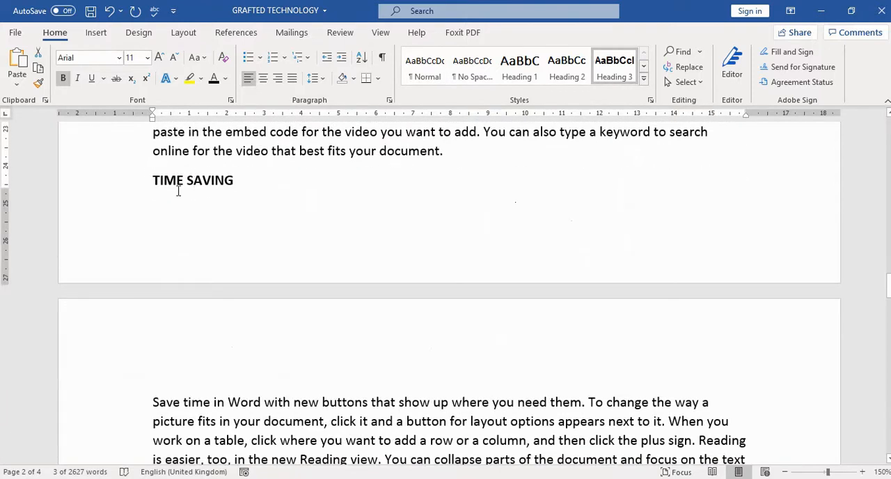
Push the TIME SAVING heading onto the next page and apply the Heading 1 style to it.
left_click(455, 151)
key("Return")
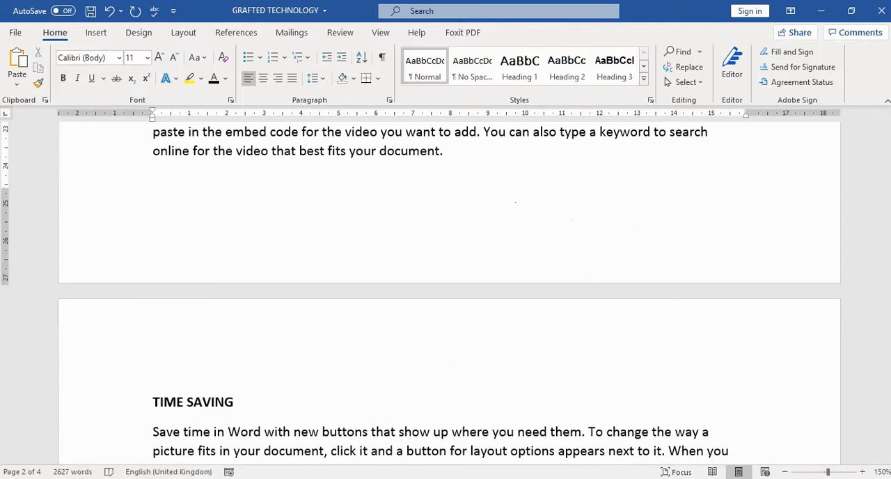
scroll(402, 167, "down", 4)
left_click_drag(235, 213, 151, 212)
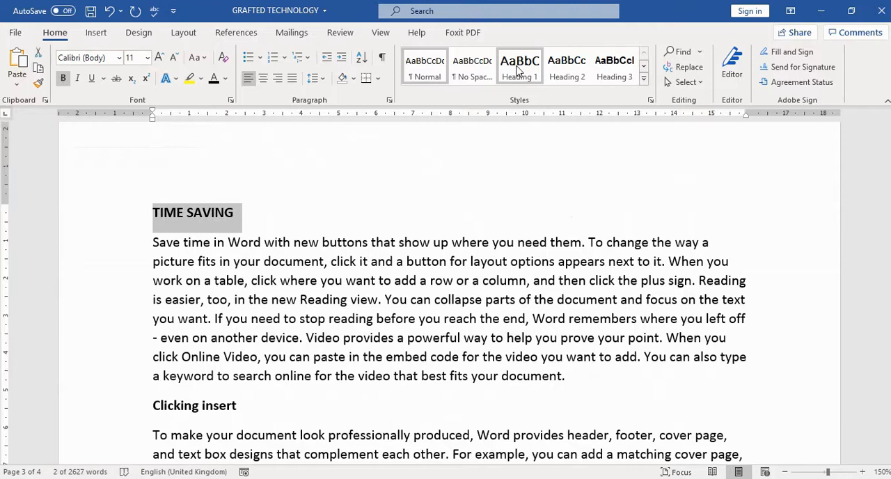
left_click(518, 69)
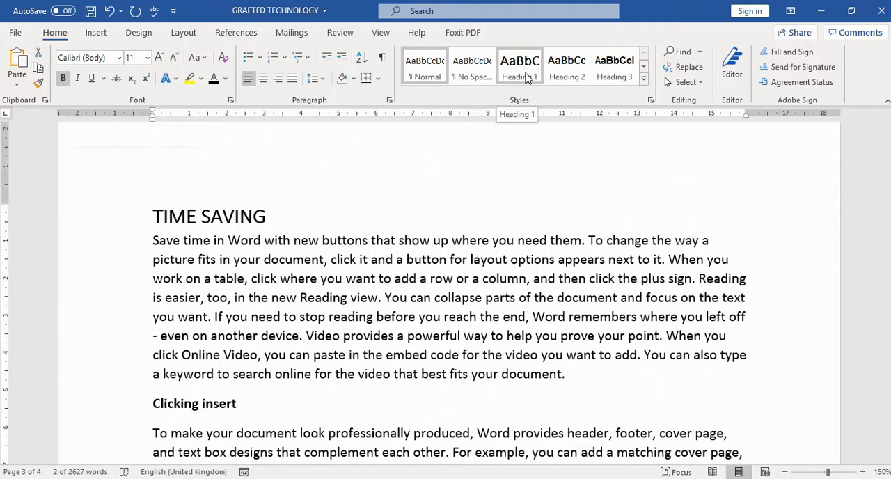
left_click(527, 72)
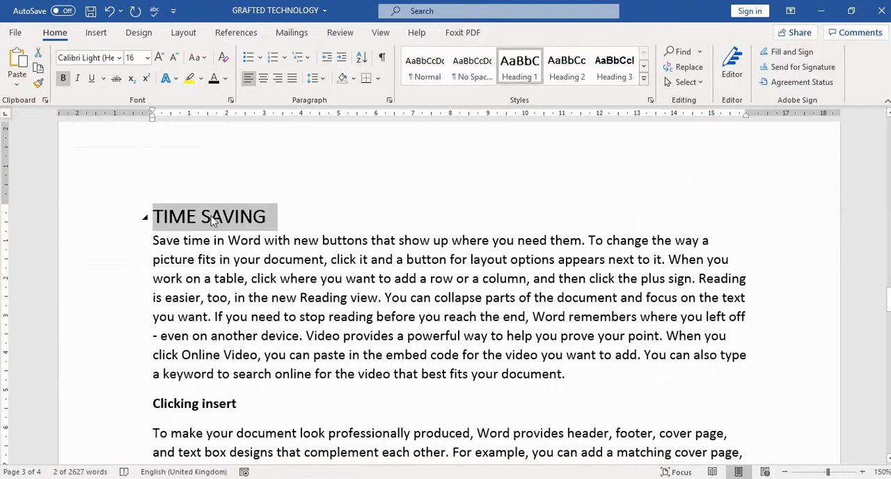
Apply the Heading 2 style to the Clicking insert and Making reading easier headings.
scroll(295, 218, "down", 2)
left_click_drag(242, 309, 152, 311)
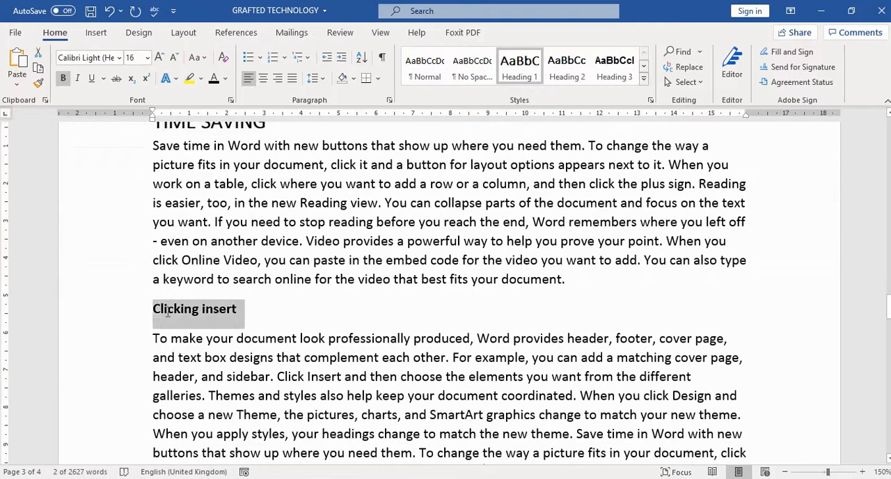
left_click(567, 70)
scroll(418, 317, "down", 5)
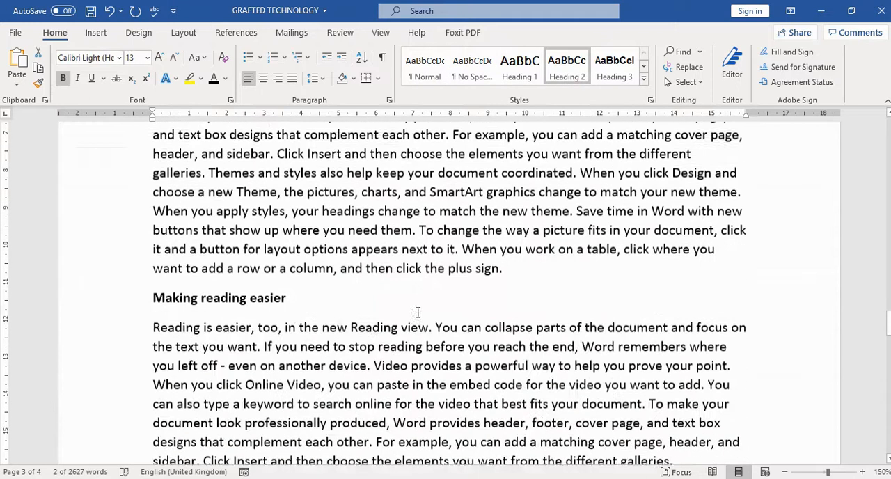
left_click_drag(297, 282, 153, 282)
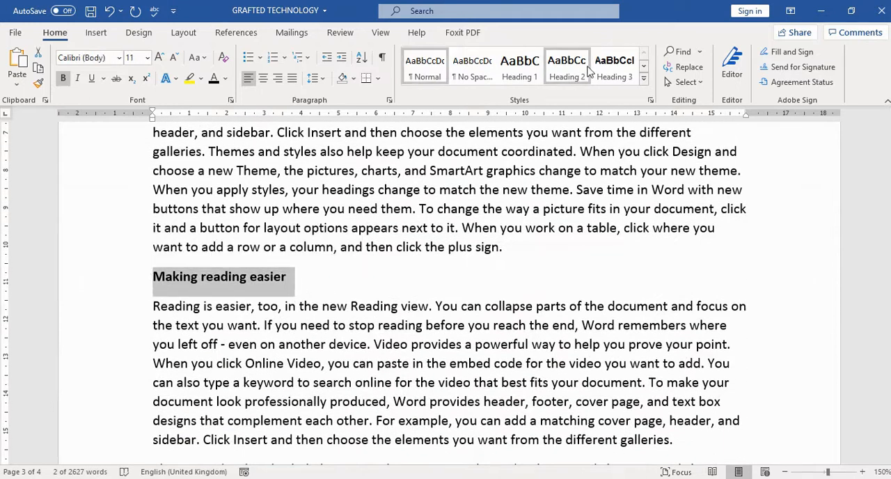
left_click(572, 72)
Apply the Heading 2 style to the Apply Headings heading.
scroll(400, 257, "down", 9)
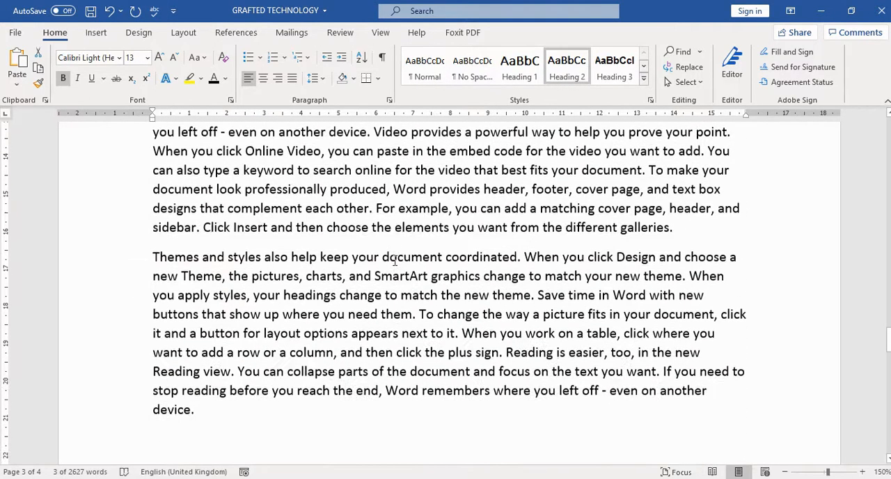
scroll(400, 257, "down", 6)
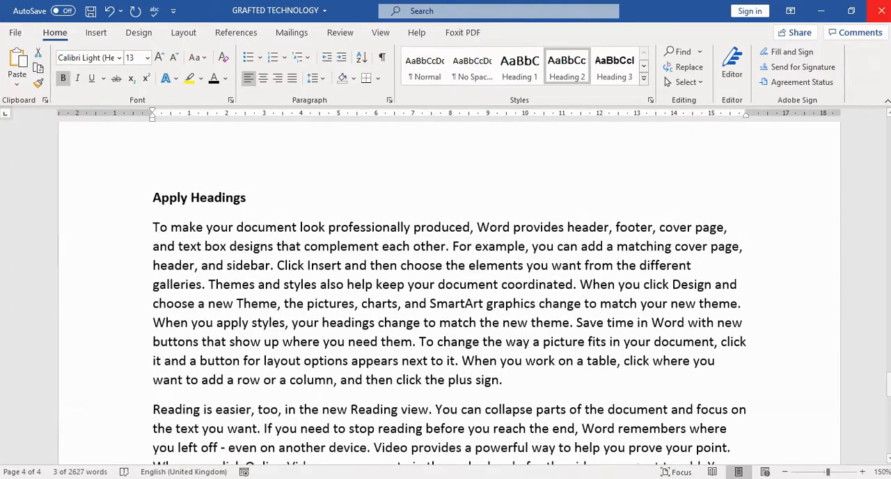
left_click_drag(260, 200, 152, 199)
left_click(575, 77)
Apply the Heading 3 style to the Online Video heading.
scroll(328, 279, "down", 8)
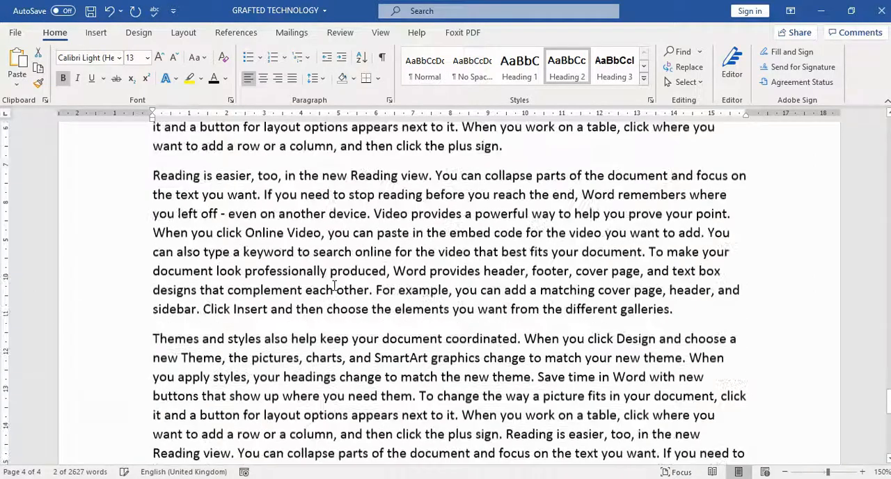
scroll(326, 272, "up", 3)
scroll(327, 273, "up", 1)
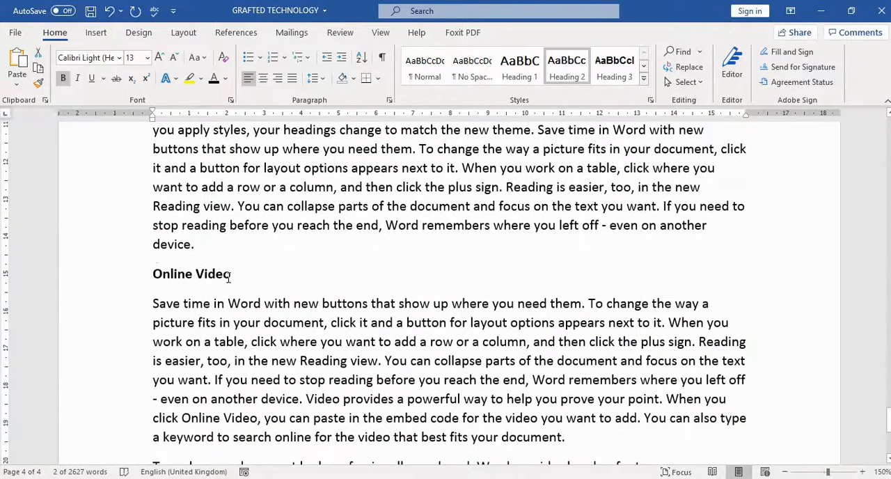
triple_click(174, 279)
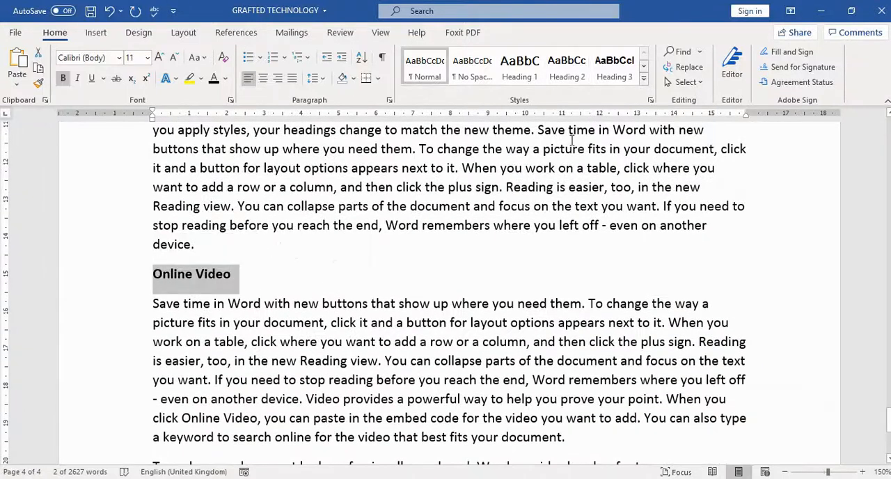
left_click(613, 75)
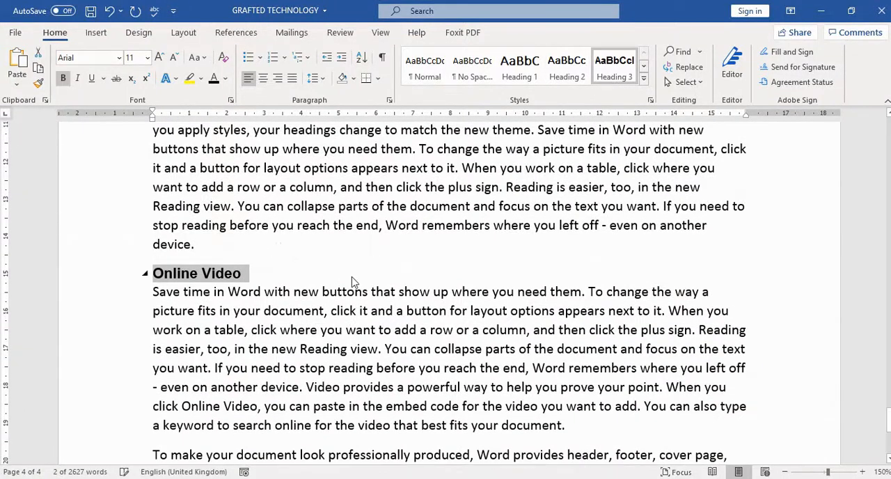
Apply the Heading 3 style to the Apply Headings heading.
scroll(351, 279, "down", 3)
scroll(352, 279, "down", 4)
scroll(351, 278, "up", 5)
scroll(353, 279, "down", 10)
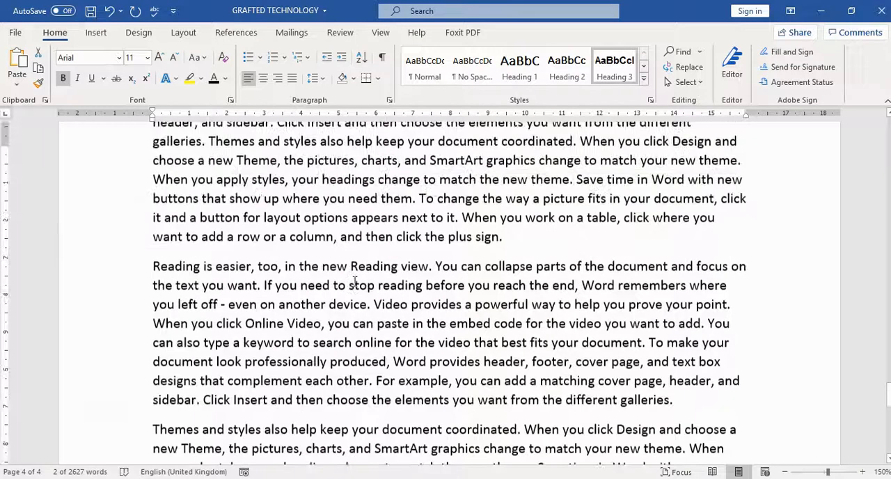
scroll(354, 281, "up", 3)
scroll(300, 280, "down", 2)
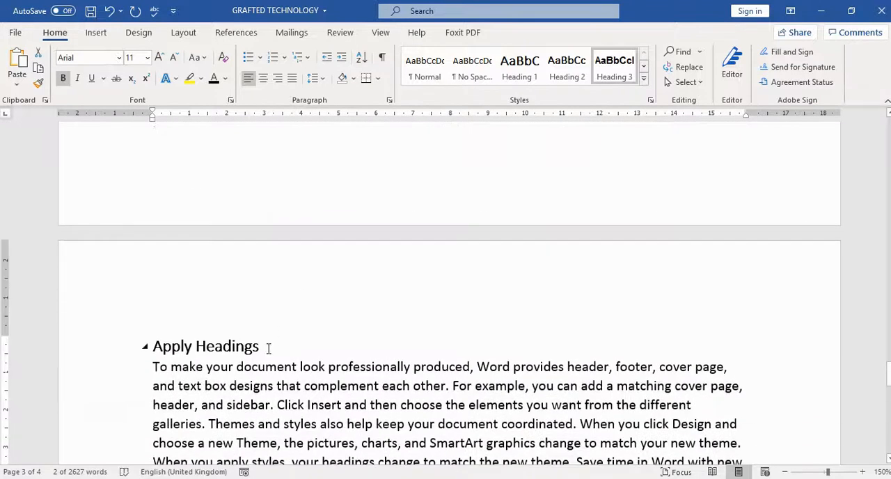
left_click(612, 69)
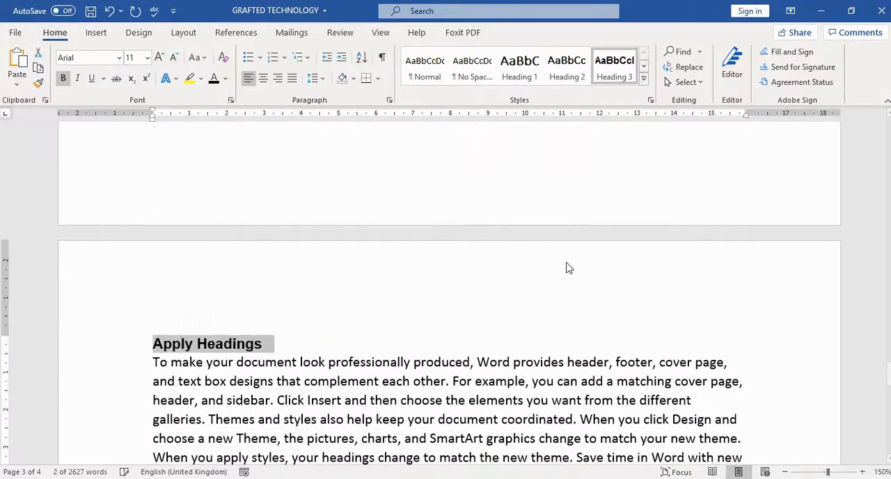
Add blank lines between the GRAFTED TECHNOLOGY title and the Introduction heading, leaving the cursor on the second one.
scroll(374, 390, "up", 15)
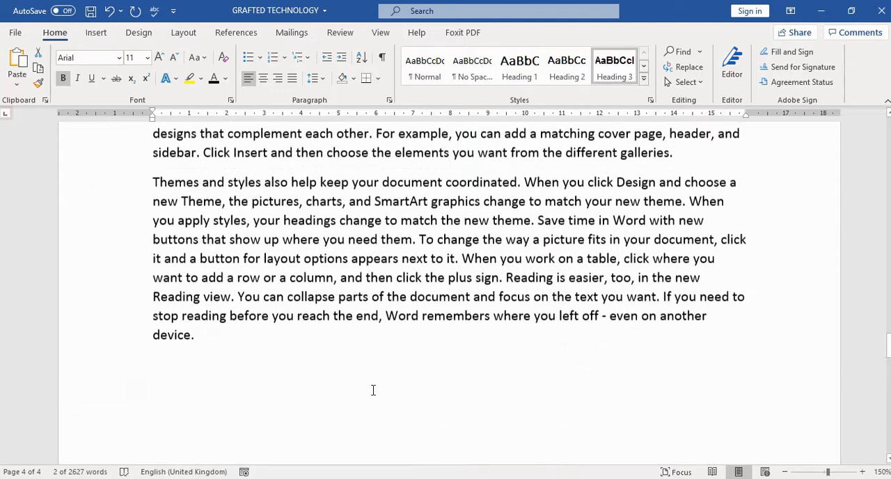
scroll(374, 390, "up", 15)
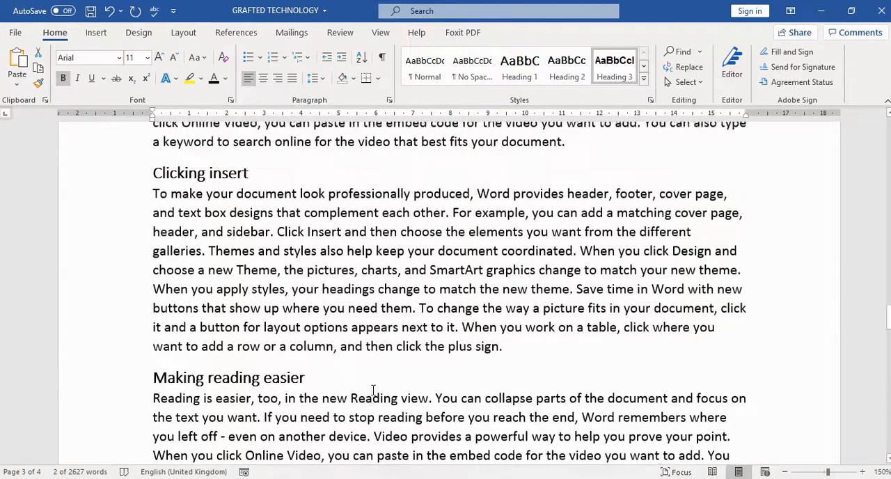
scroll(374, 390, "up", 15)
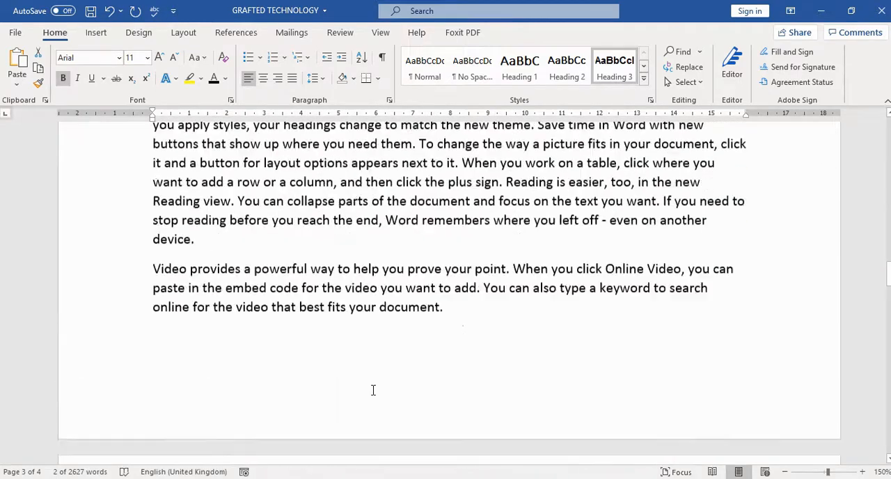
scroll(374, 390, "up", 15)
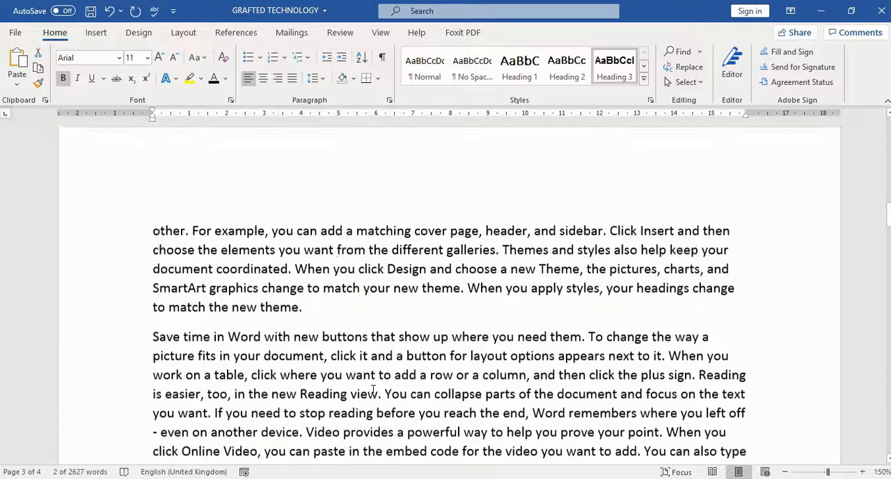
scroll(373, 390, "up", 15)
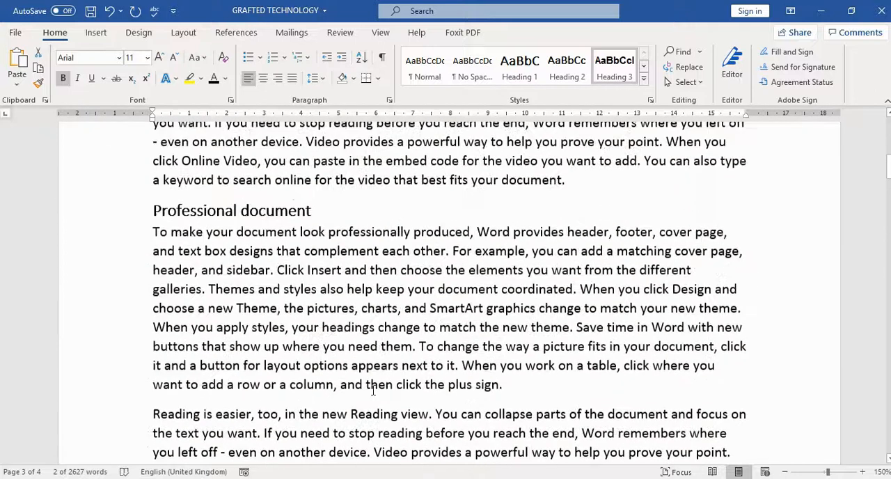
scroll(373, 390, "up", 1)
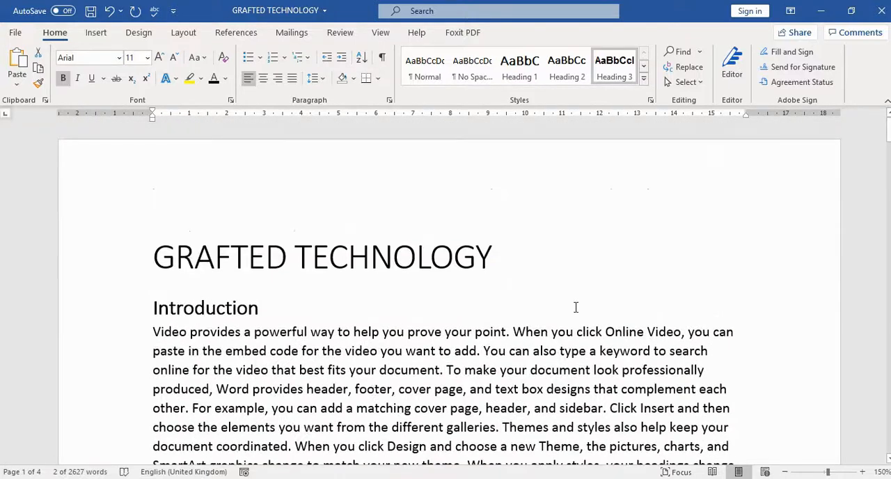
left_click(531, 256)
key("Return")
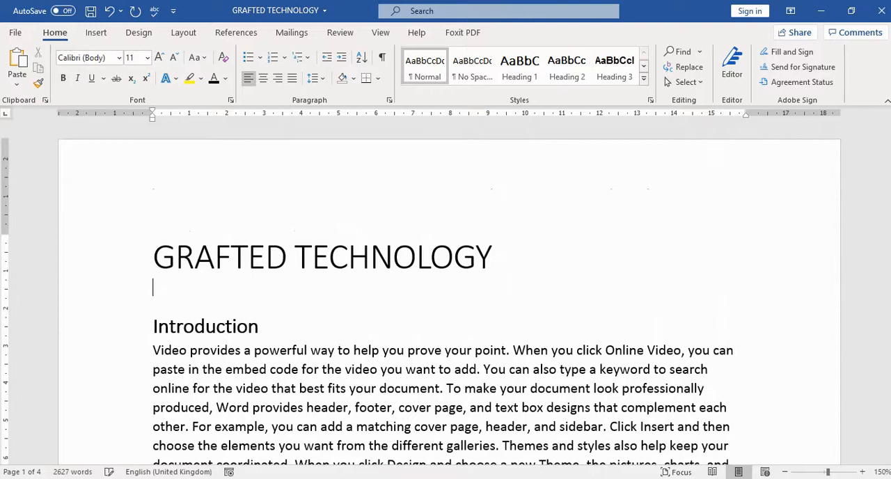
key("Return")
key("Return")
key("Return")
key("Return")
key("Return")
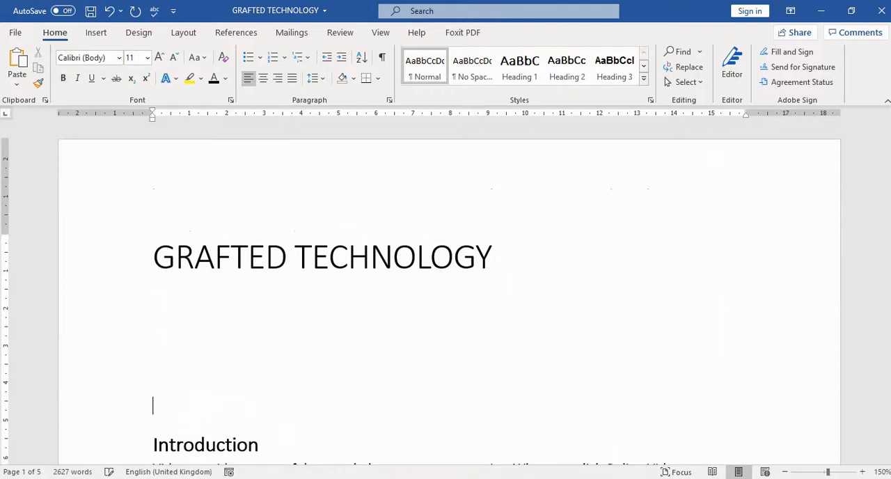
key("BackSpace")
key("BackSpace")
key("BackSpace")
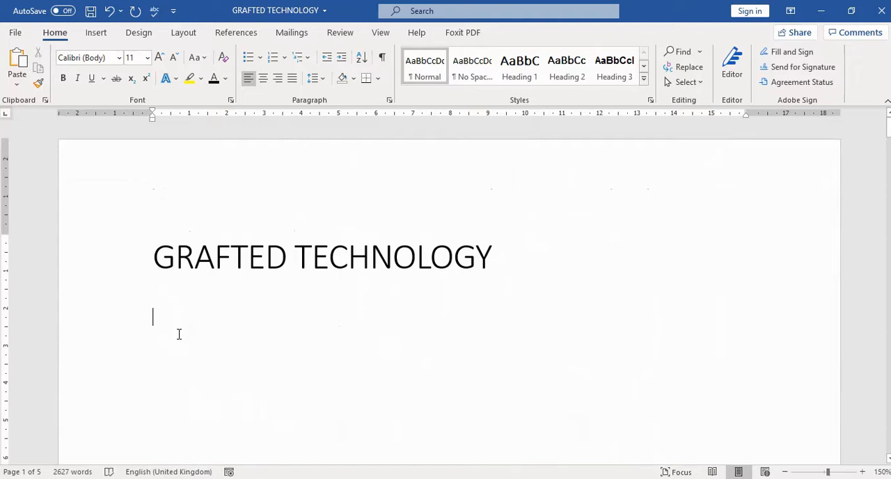
Insert the built-in Automatic Table 1 table of contents at the cursor below the document title.
left_click(96, 32)
left_click(236, 32)
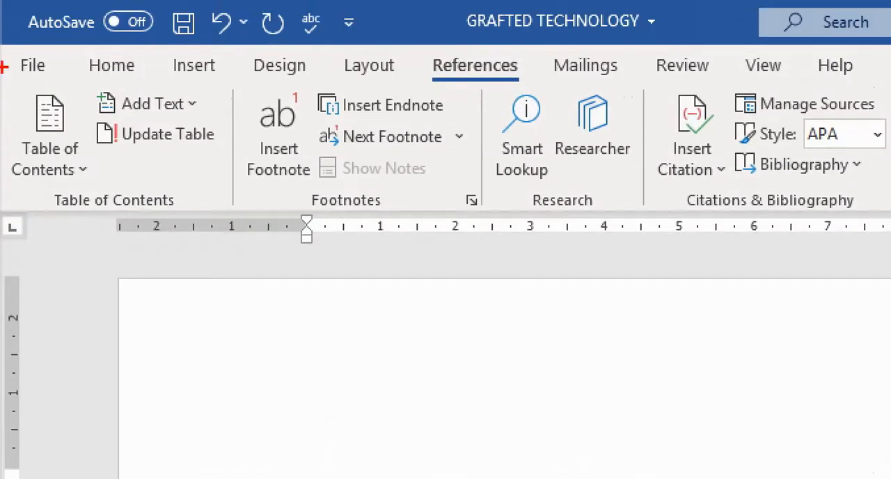
mouse_move(4, 44)
left_mouse_down()
mouse_move(223, 63)
mouse_move(228, 211)
mouse_move(241, 210)
mouse_move(232, 208)
left_mouse_up()
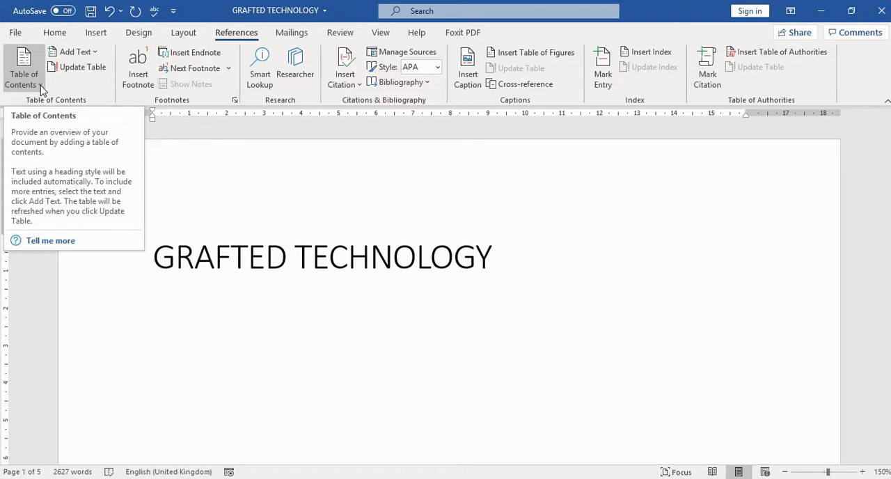
left_click(39, 84)
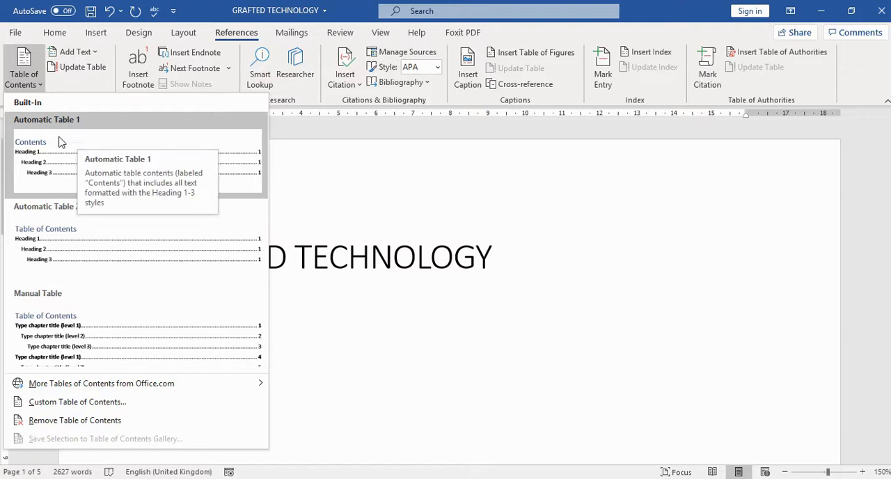
left_click(36, 150)
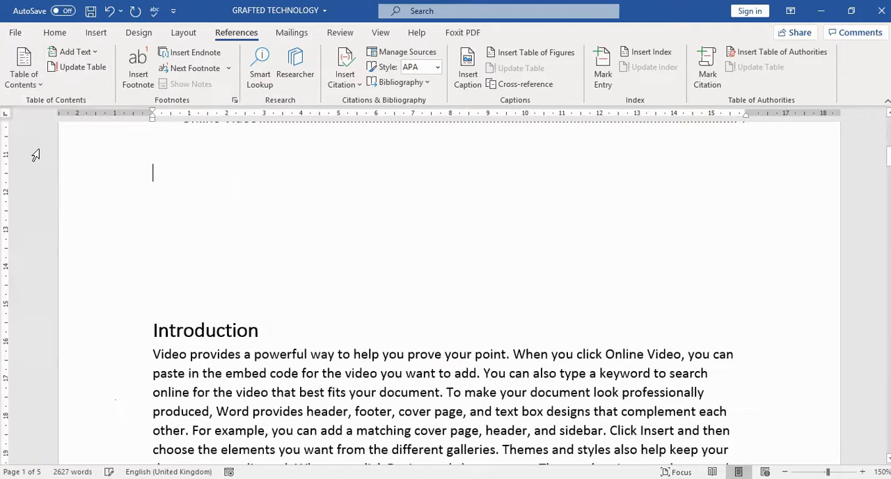
Examine the entries, indentation levels and page numbers in the inserted table of contents.
scroll(746, 258, "up", 3)
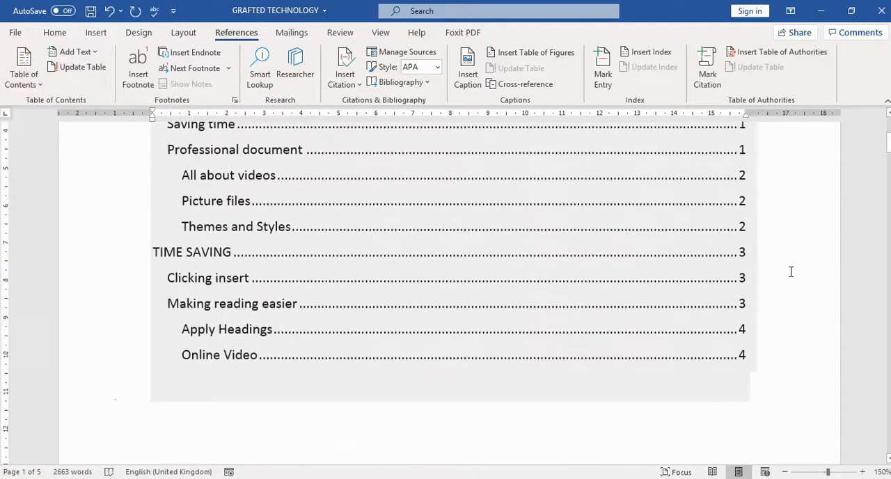
scroll(791, 278, "up", 1)
scroll(791, 268, "up", 1)
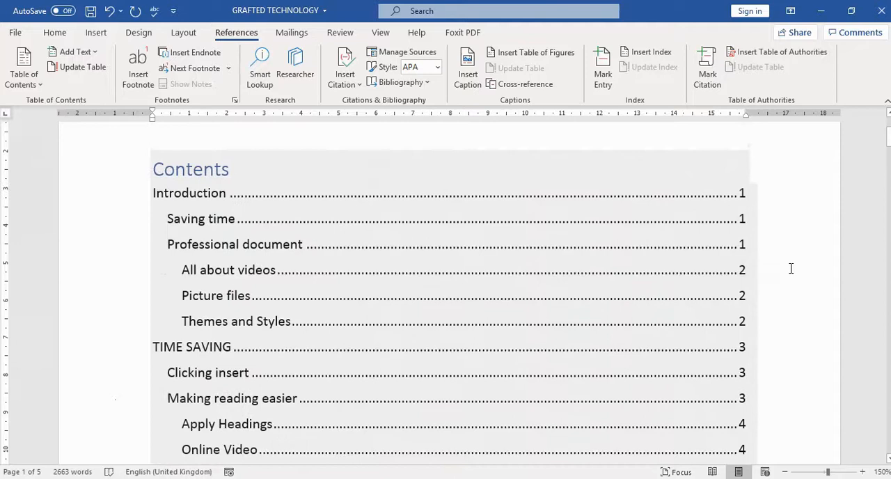
scroll(791, 268, "down", 1)
scroll(791, 268, "up", 1)
scroll(794, 272, "down", 1)
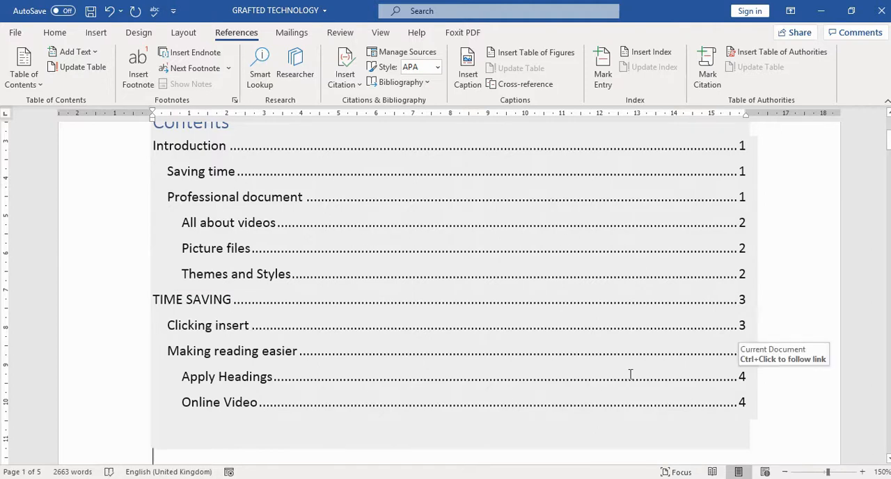
scroll(630, 374, "down", 1)
scroll(630, 374, "down", 1)
scroll(630, 374, "down", 1)
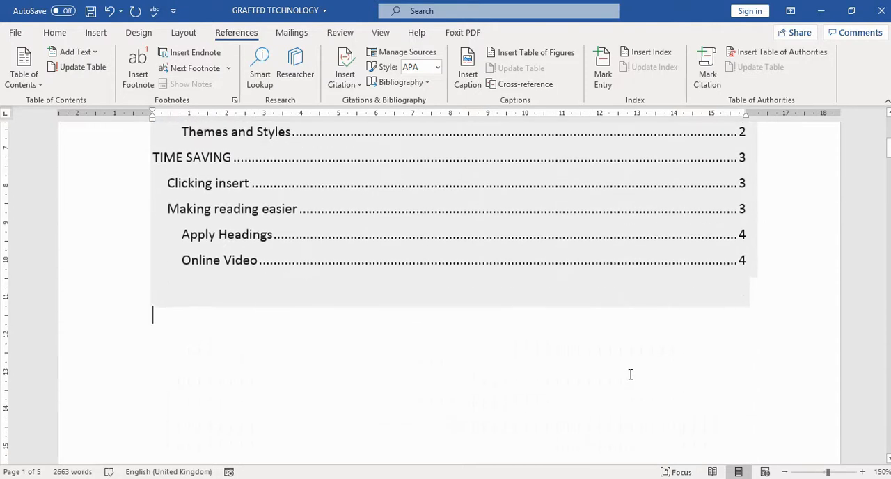
Extend the Saving time heading in the document body to read "Saving time report".
scroll(631, 370, "up", 4)
scroll(226, 351, "down", 2)
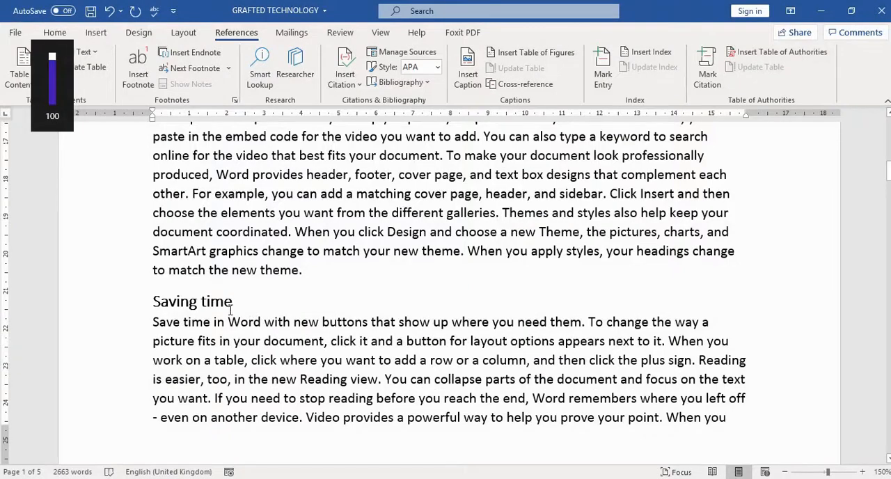
left_click(231, 307)
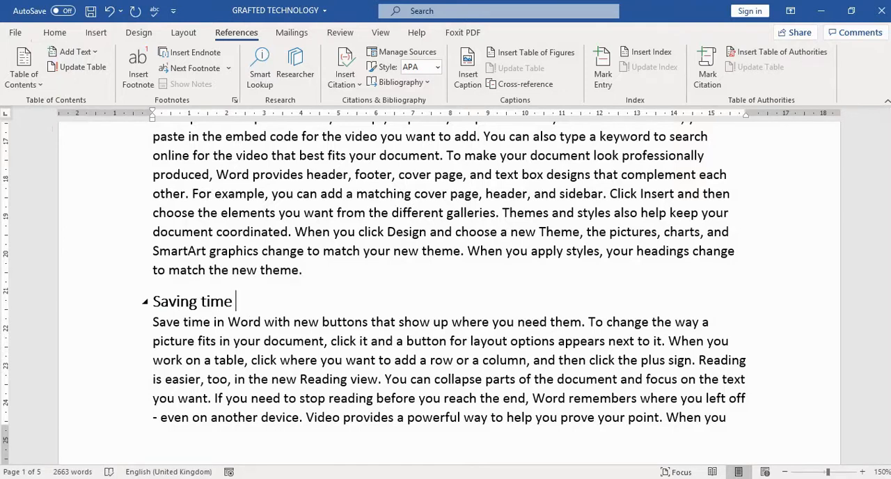
type("report")
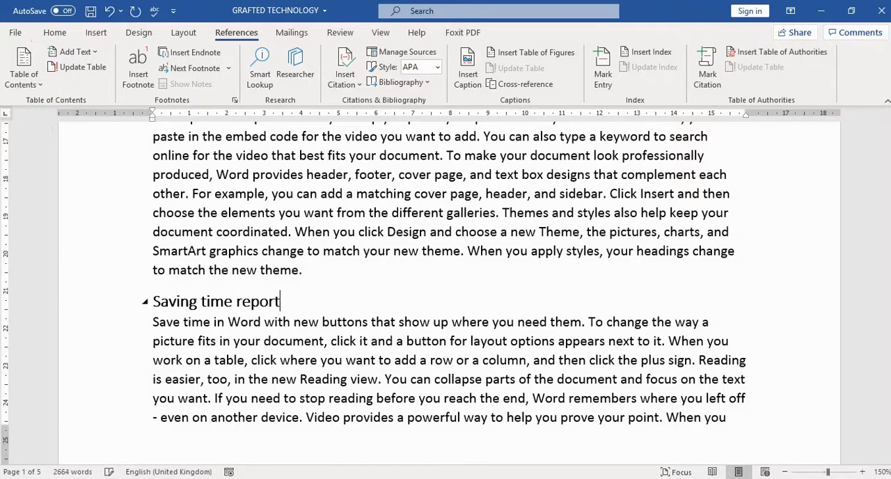
Update the table of contents with the Update page numbers only option.
scroll(259, 304, "up", 10)
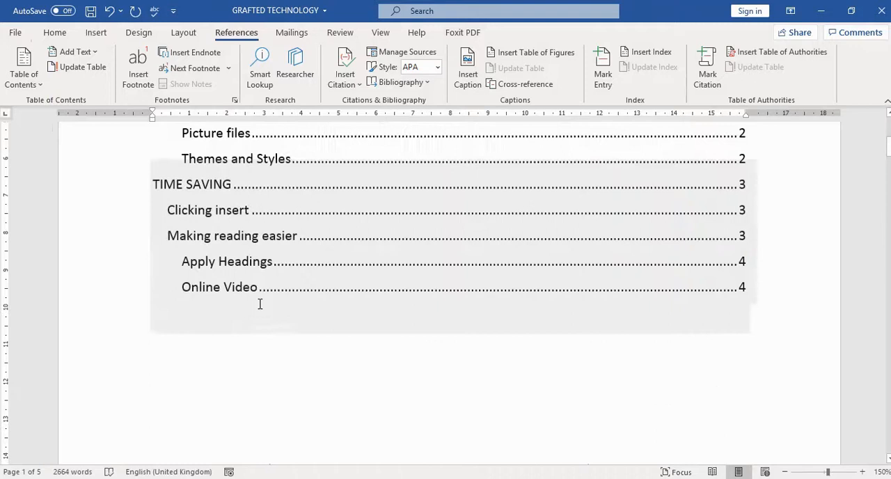
scroll(216, 230, "up", 1)
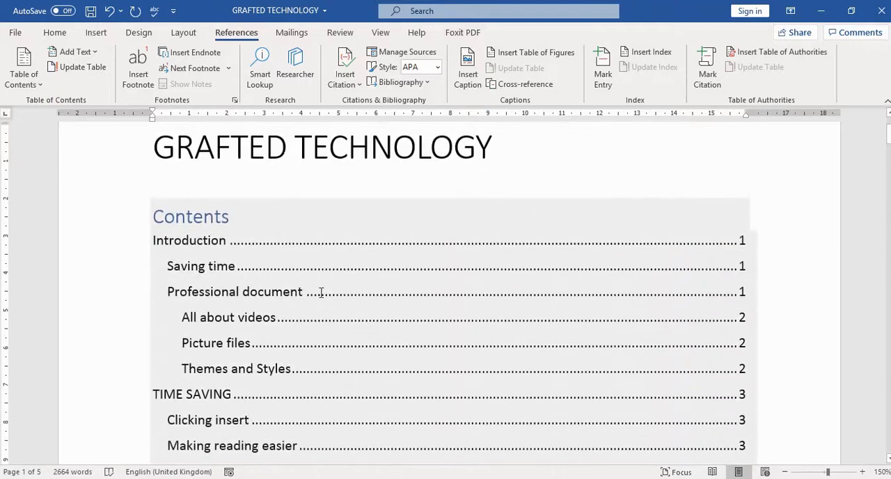
scroll(321, 292, "down", 1)
left_click(342, 195)
right_click(345, 193)
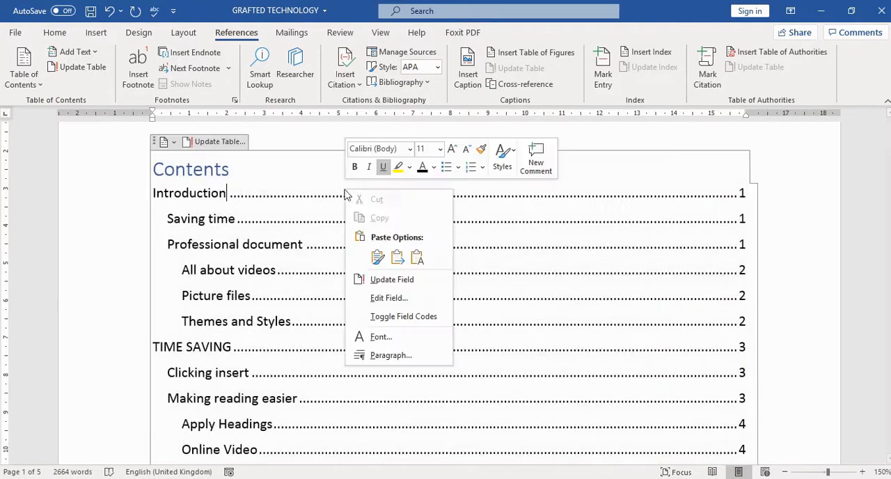
left_click(218, 143)
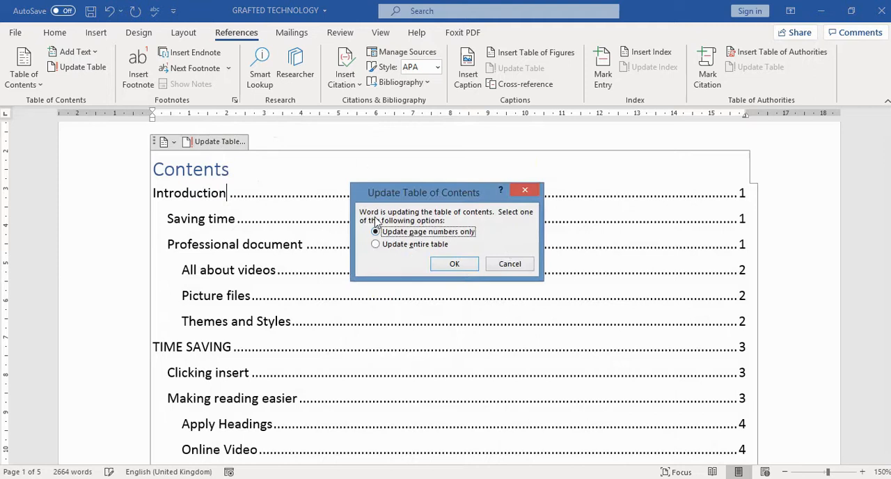
left_click(460, 267)
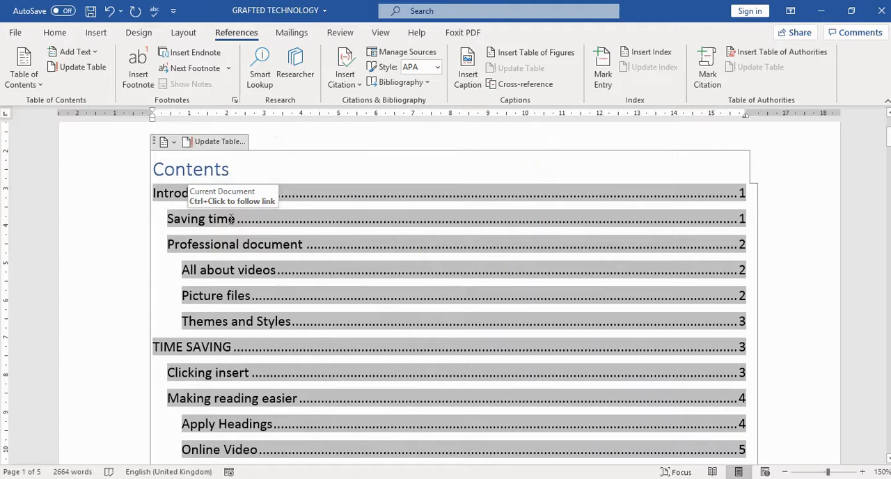
Update the entire table of contents, then select its Saving time report entry.
right_click(384, 251)
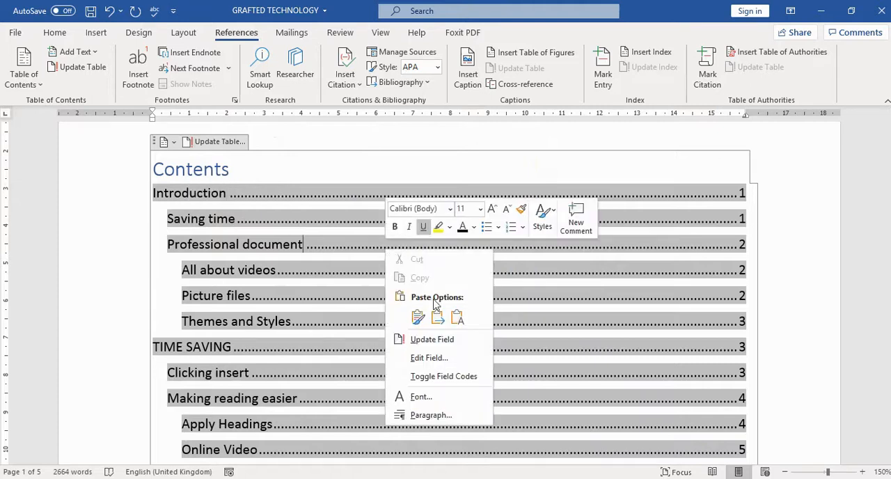
left_click(437, 339)
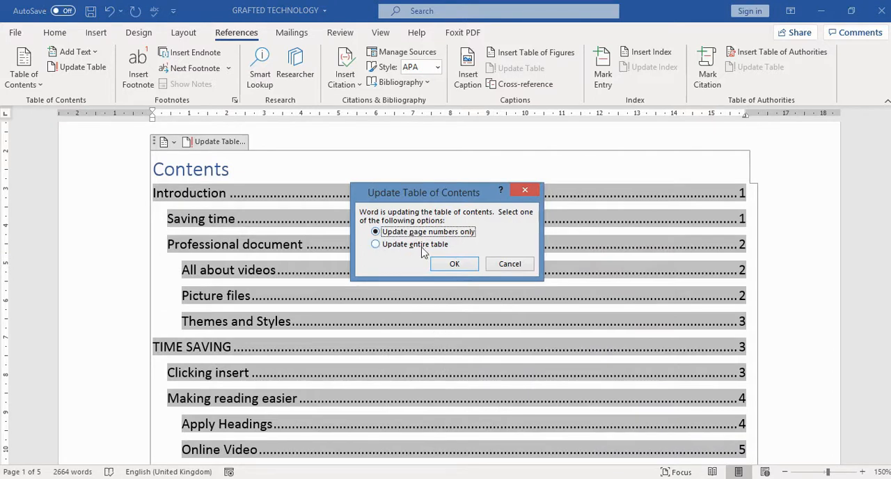
left_click(377, 245)
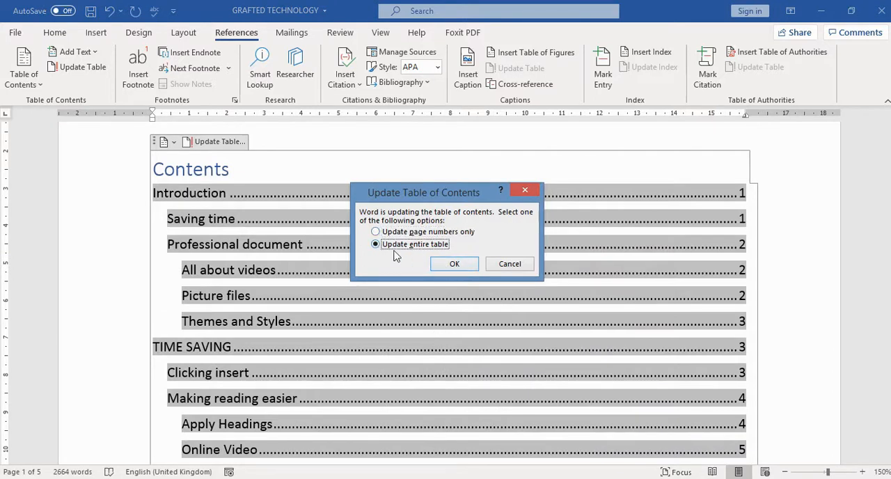
left_click(454, 263)
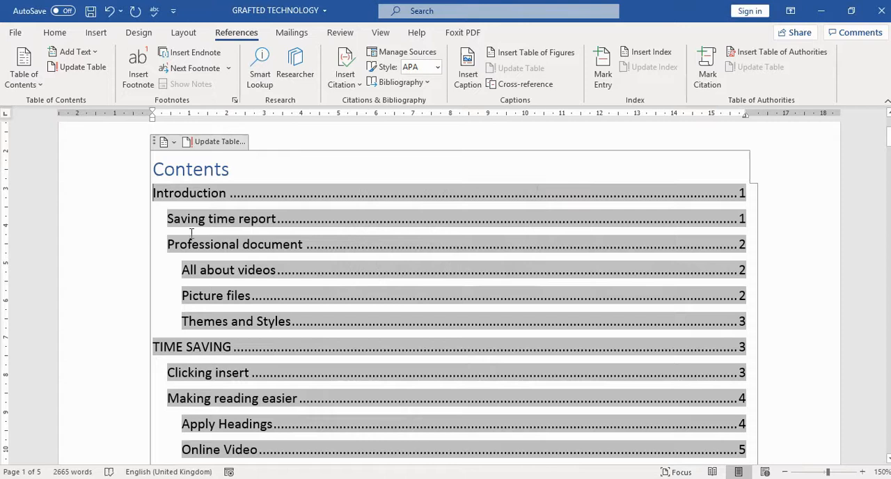
left_click_drag(200, 221, 253, 219)
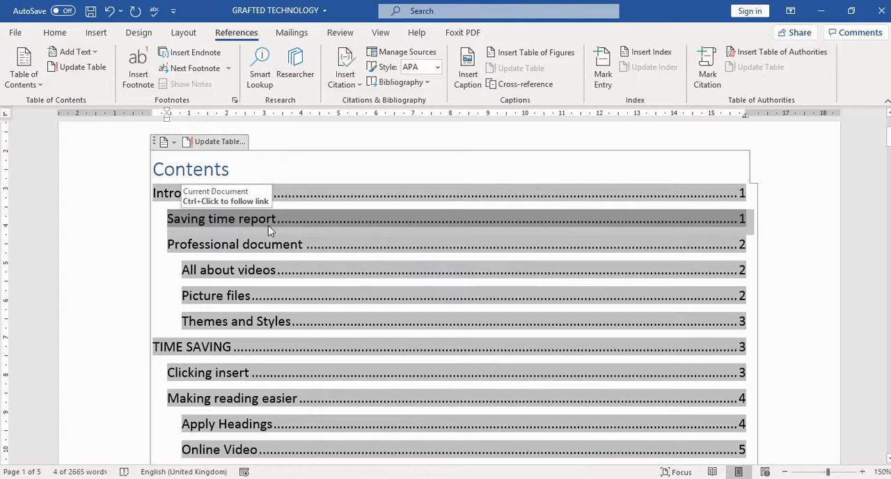
Insert a page break between the table of contents and the Introduction heading, and delete the blank lines directly above that heading.
scroll(308, 247, "down", 1)
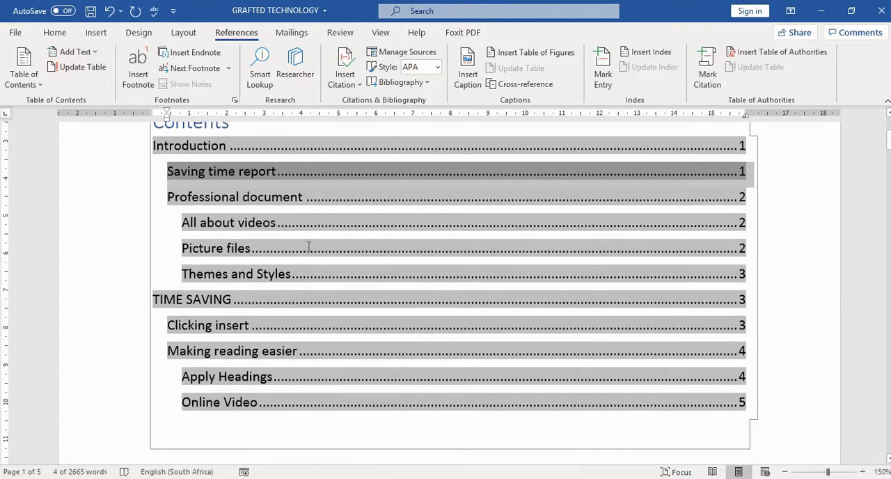
scroll(441, 248, "down", 5)
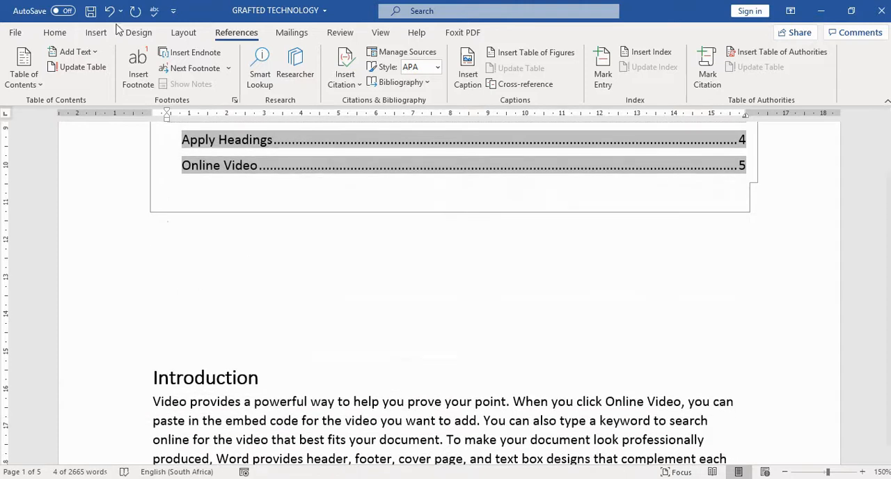
scroll(423, 303, "up", 5)
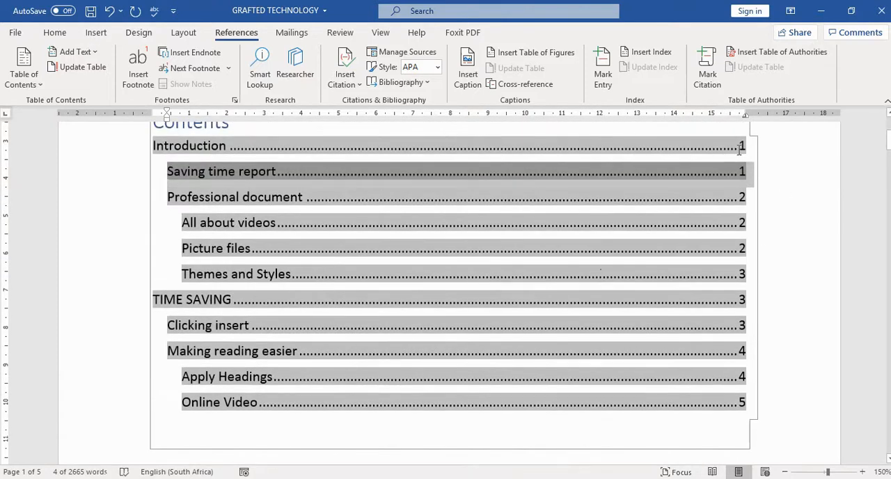
scroll(417, 294, "down", 7)
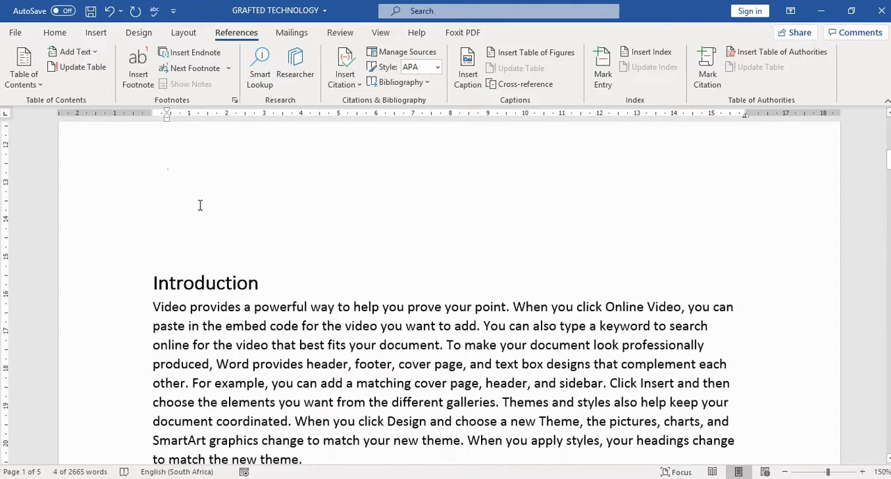
left_click(202, 197)
left_click(96, 32)
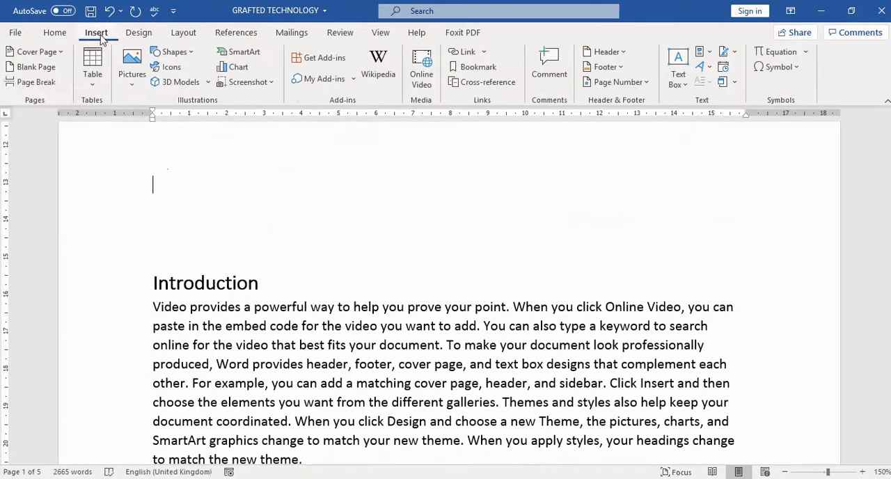
left_click(31, 81)
scroll(488, 258, "down", 4)
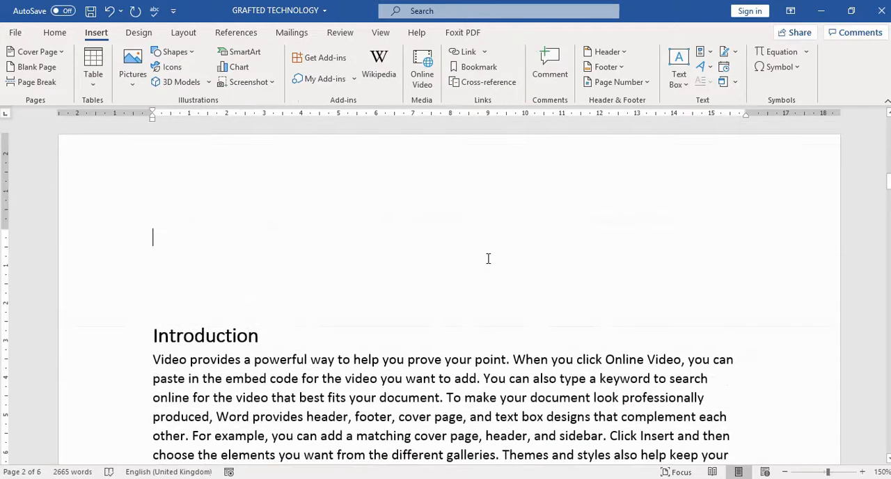
key("Delete")
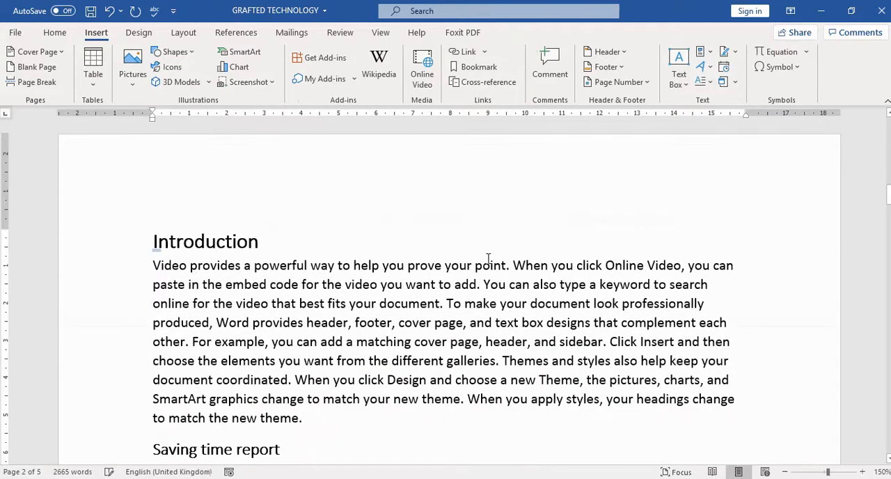
Refresh only the page numbers in the table of contents after the page break insertion.
scroll(555, 238, "up", 14)
left_click(155, 166)
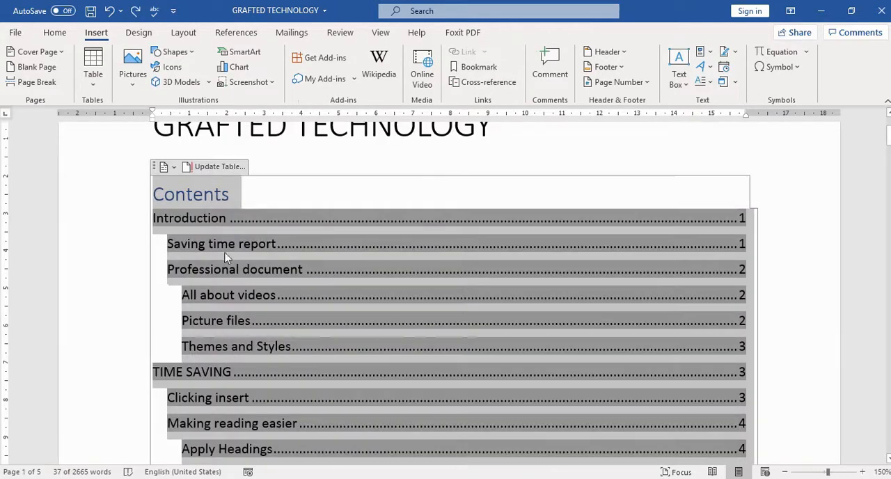
left_click(204, 170)
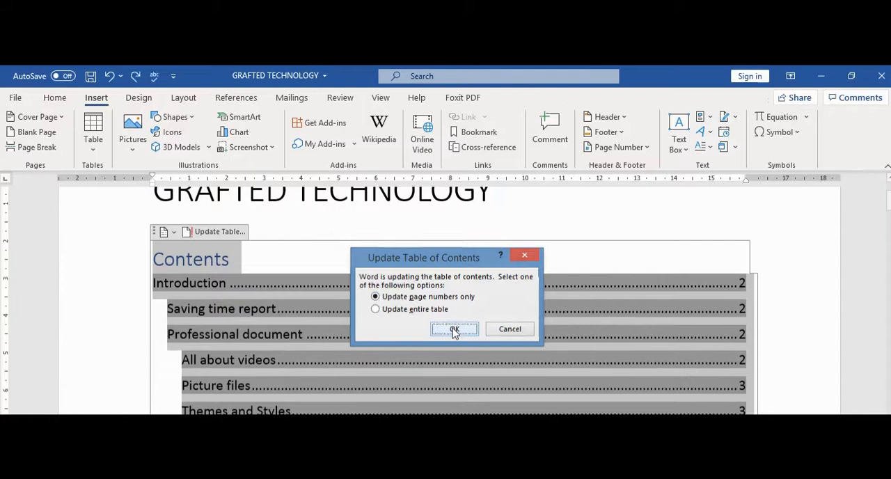
left_click(454, 327)
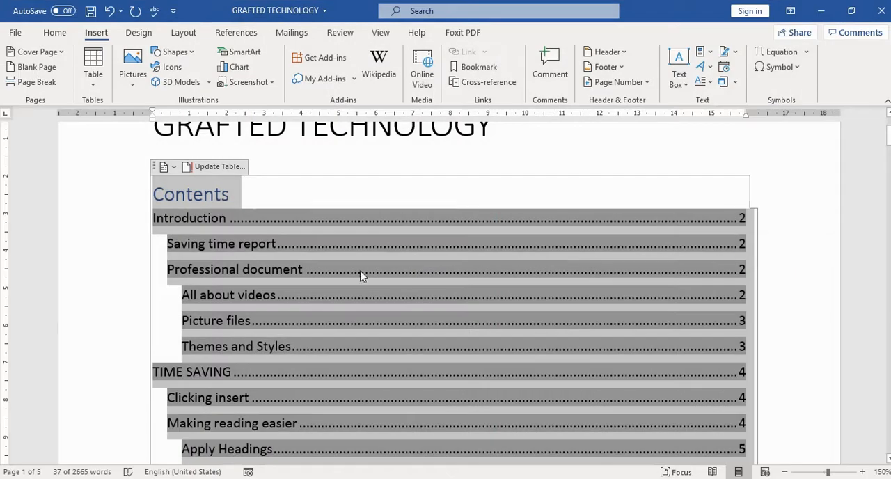
Retitle the table of contents from Contents to "Table of Contents".
scroll(351, 272, "down", 1)
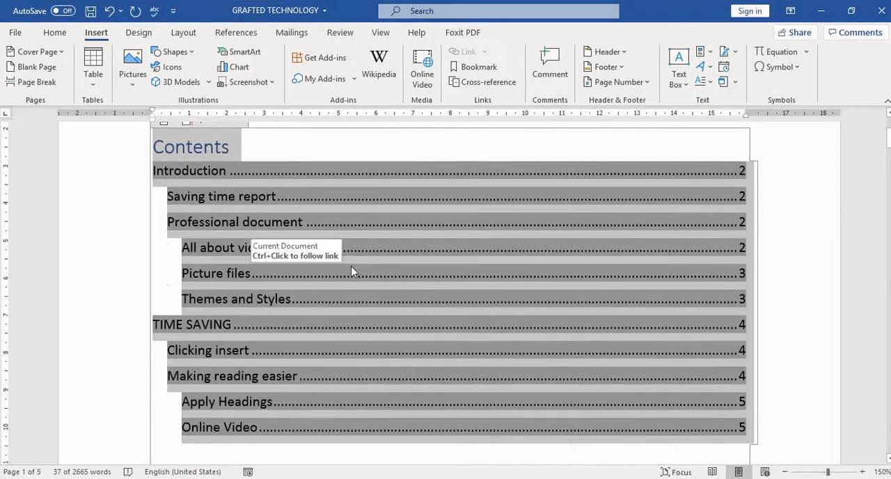
scroll(351, 272, "up", 1)
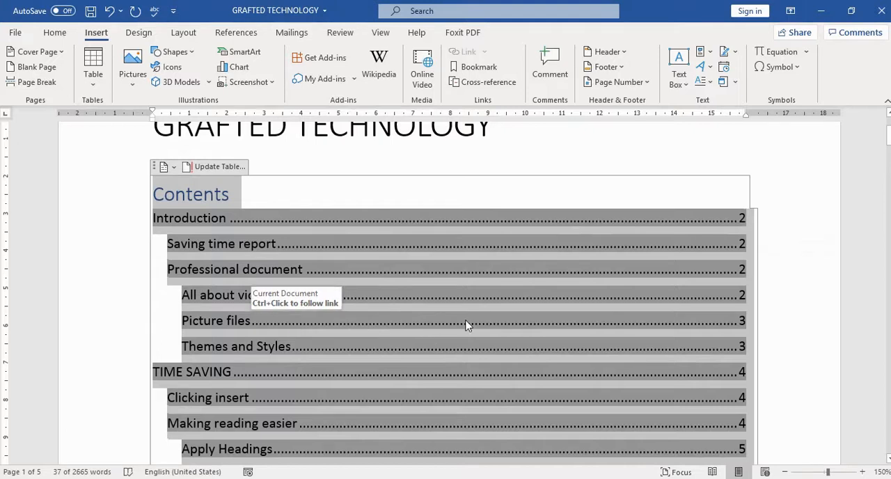
scroll(466, 325, "down", 2)
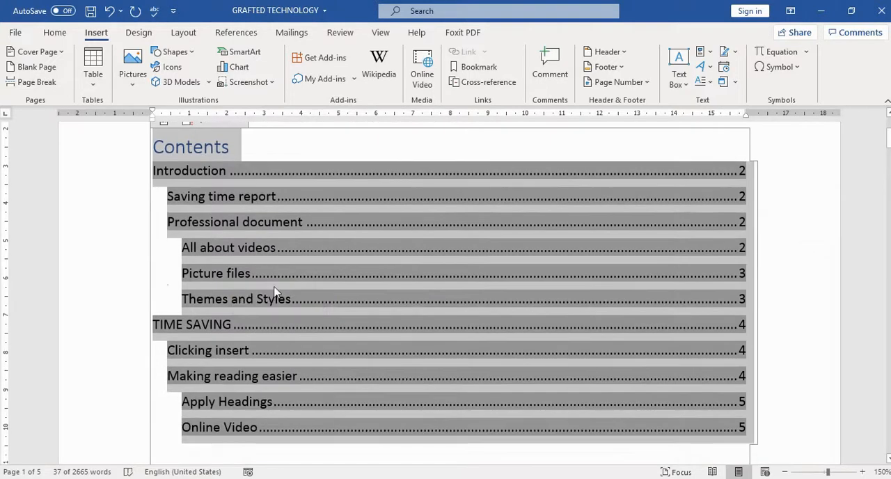
scroll(466, 287, "up", 1)
scroll(466, 285, "up", 1)
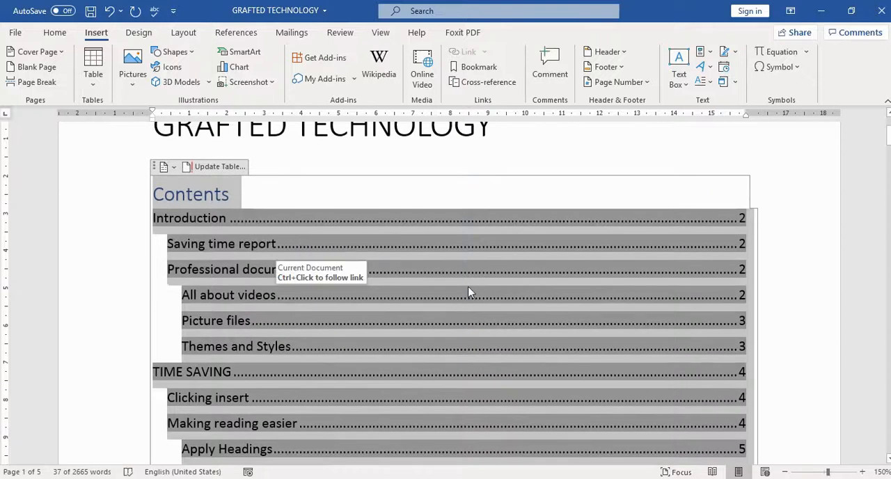
left_click(215, 194)
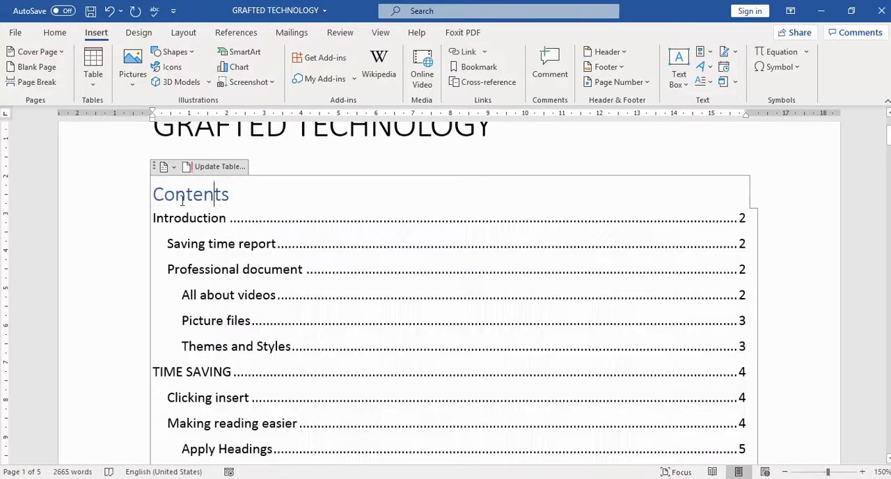
left_click(153, 194)
type("Table ")
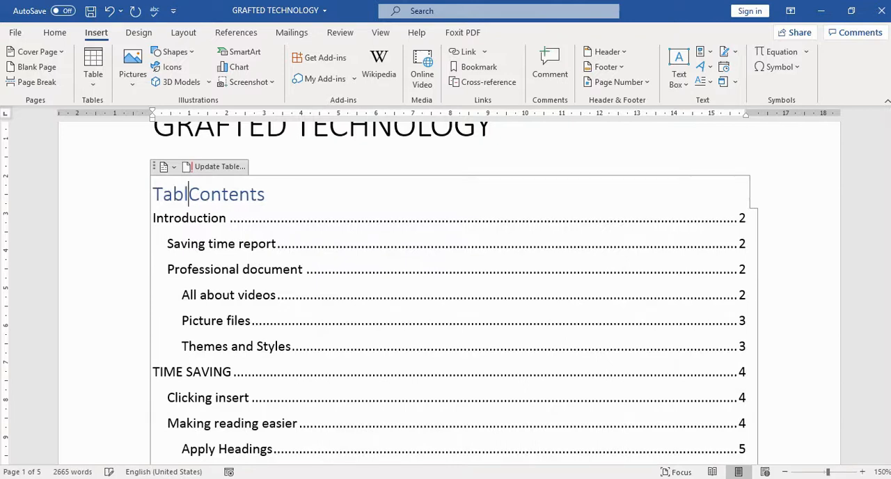
type("of")
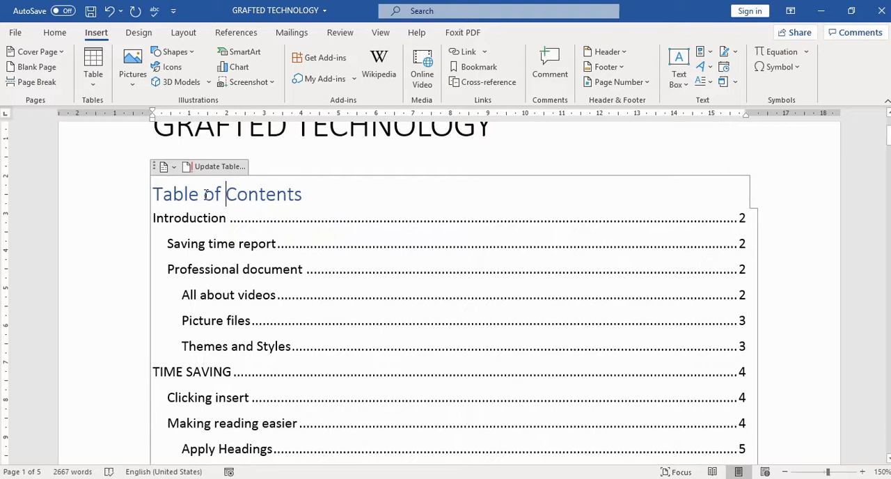
Try to recolor the Table of Contents title with the current font color.
left_click_drag(306, 194, 182, 194)
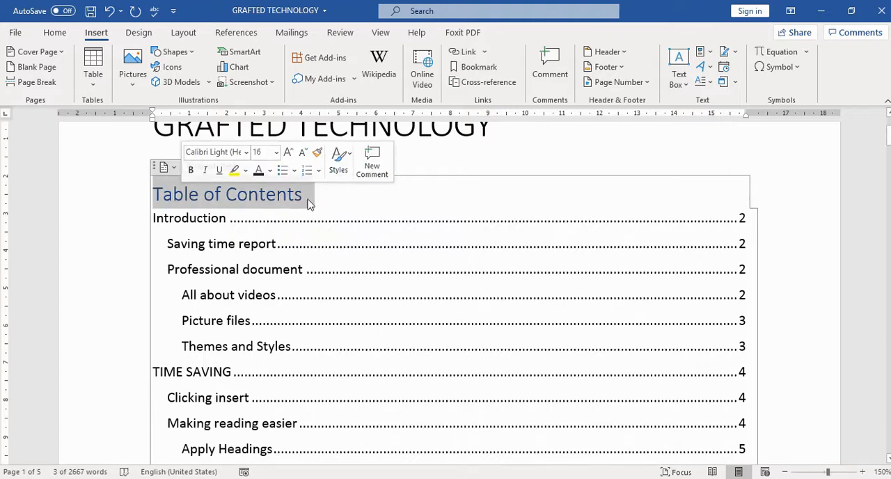
left_click(258, 173)
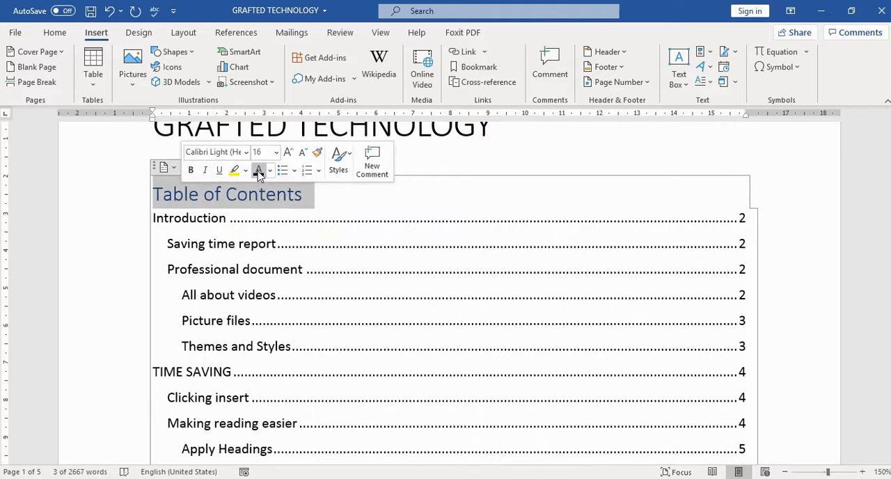
left_click(360, 209)
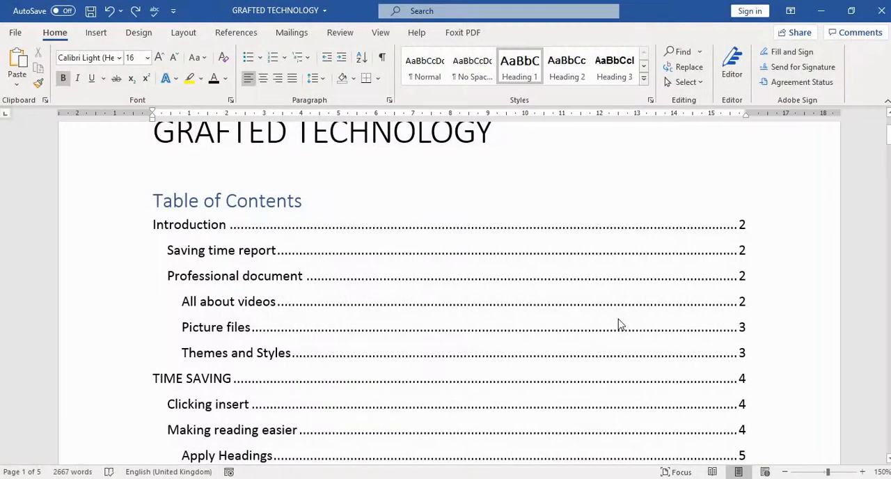
left_click(613, 323)
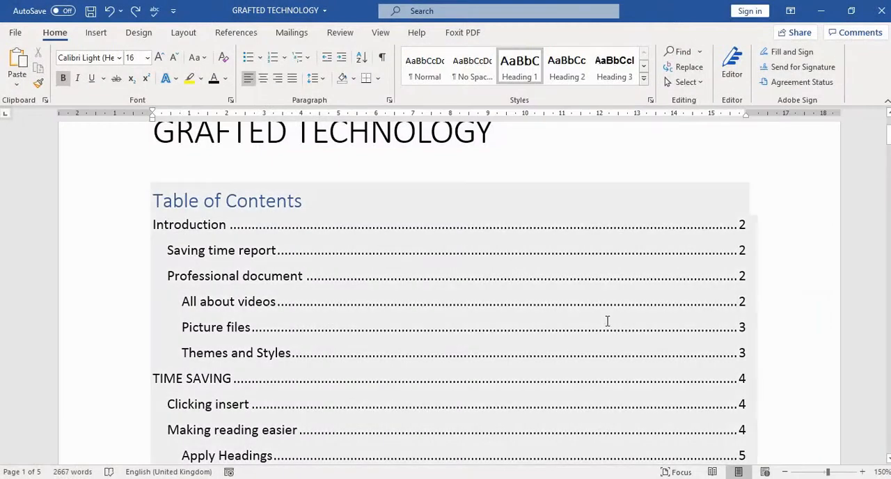
scroll(607, 320, "up", 1)
scroll(397, 294, "down", 3)
scroll(209, 213, "up", 1)
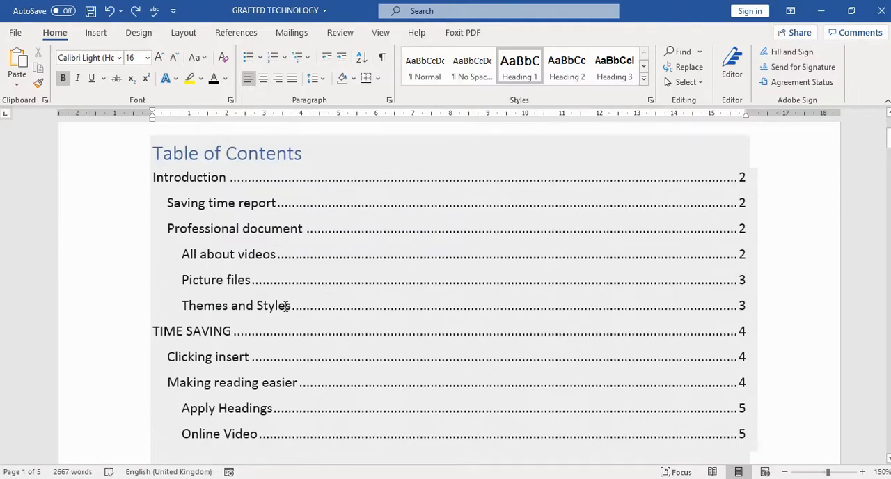
Apply the multilevel list format 1 Heading 1, 1.1 Heading 2, 1.1.1 Heading 3 starting from the Introduction heading.
left_click(348, 328, "ctrl")
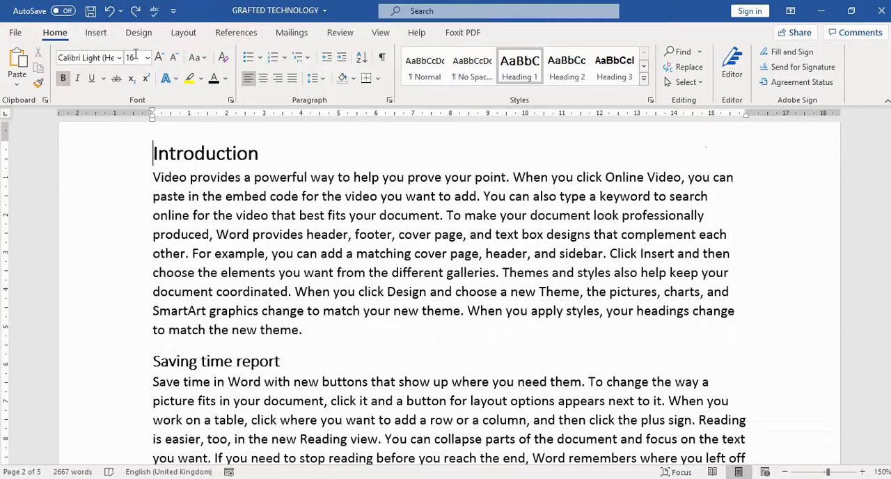
left_click(309, 59)
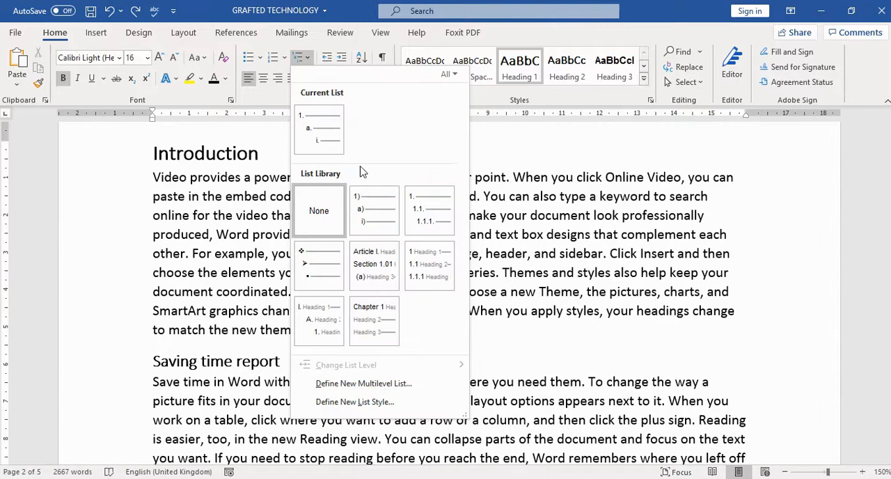
mouse_move(418, 215)
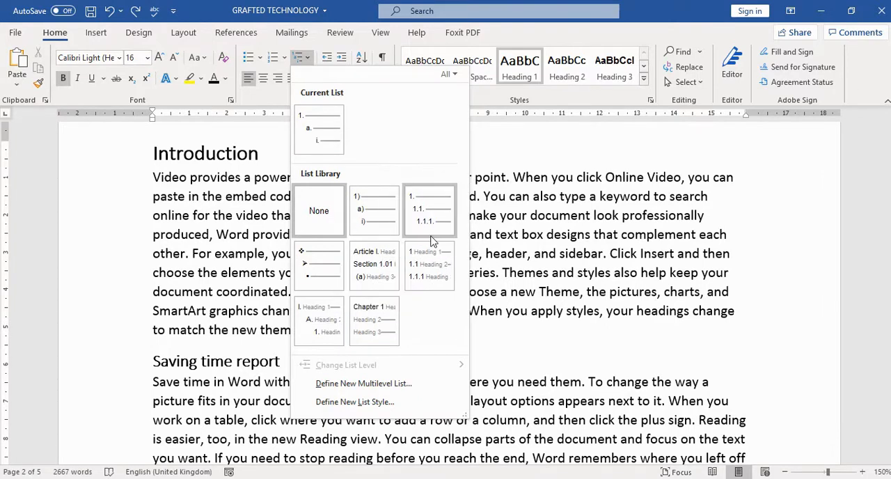
left_click(430, 270)
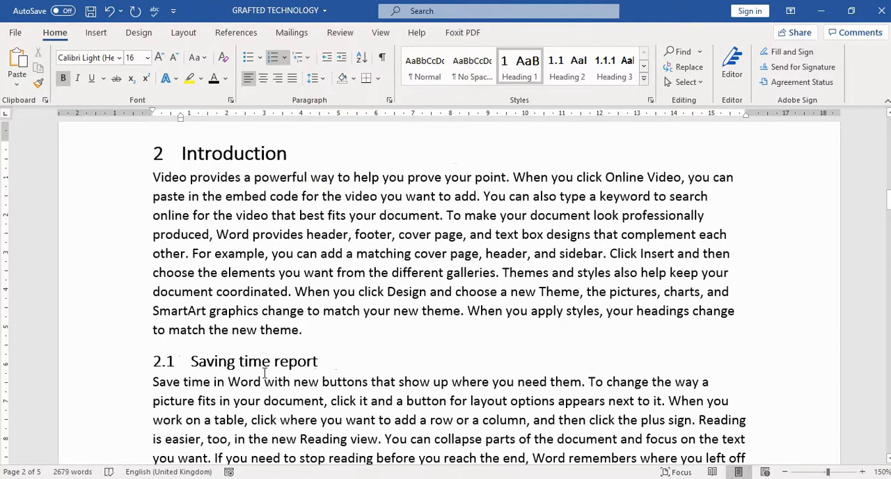
Restart the heading numbering at 1 from the Introduction heading.
scroll(275, 282, "up", 4)
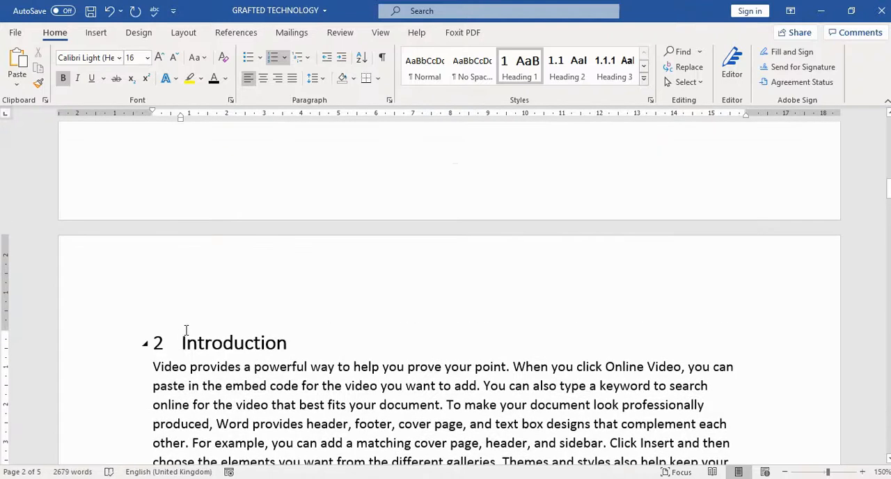
left_click(184, 343)
scroll(266, 250, "up", 5)
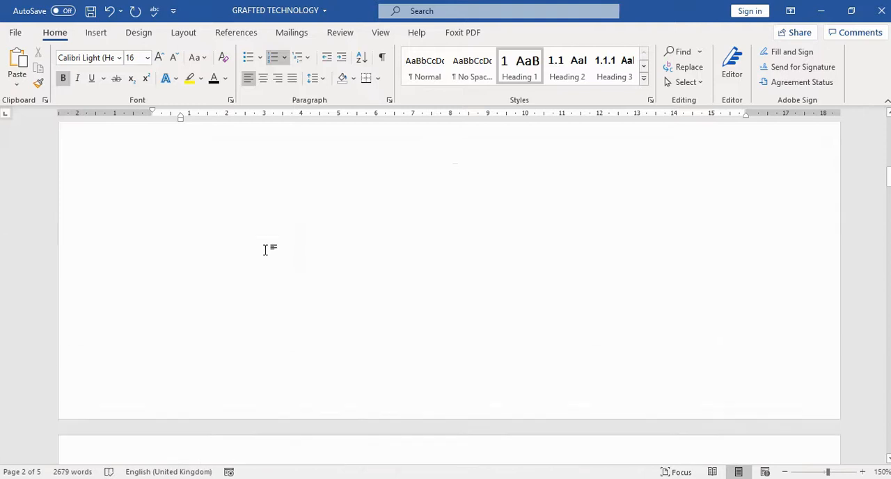
scroll(266, 249, "up", 4)
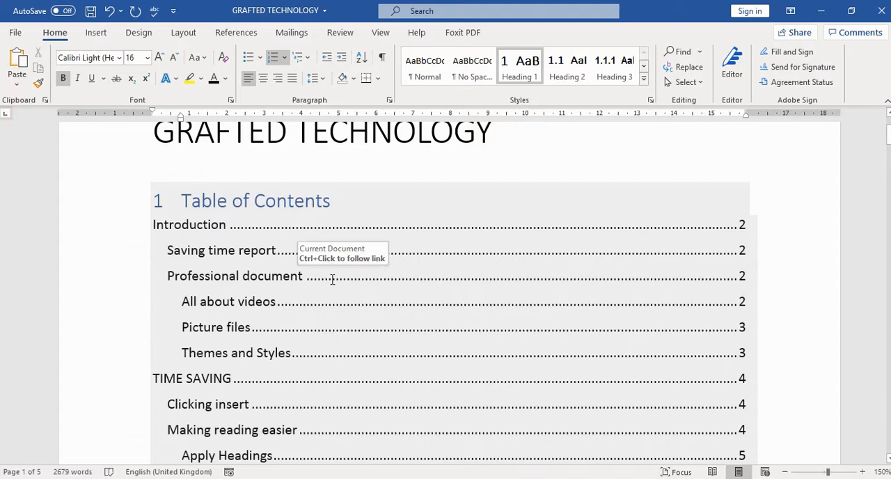
left_click(198, 237, "ctrl")
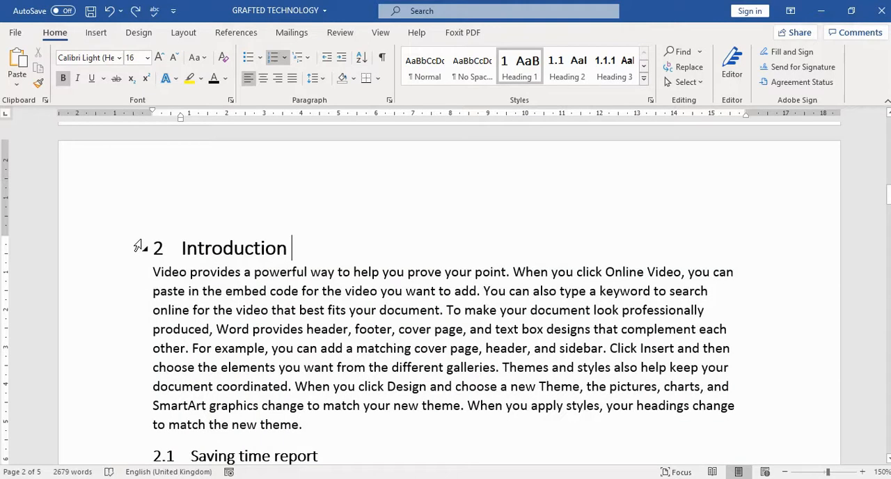
key("XF86AudioRaiseVolume")
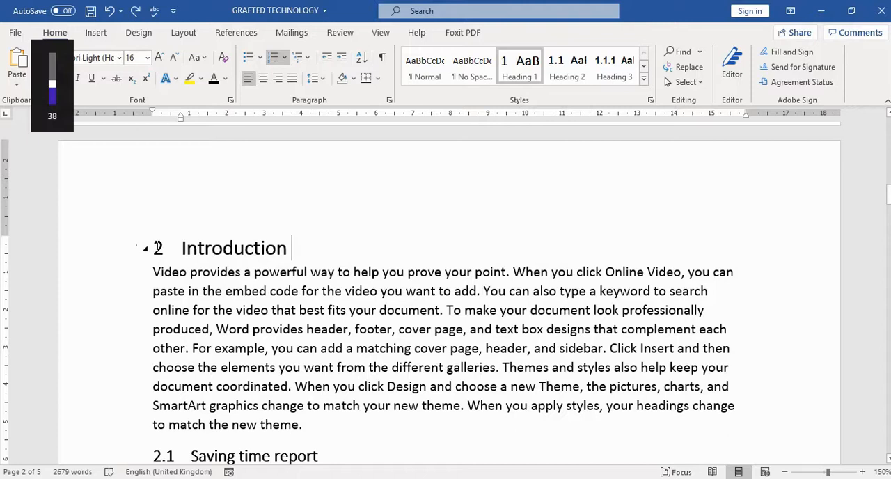
left_click(157, 248)
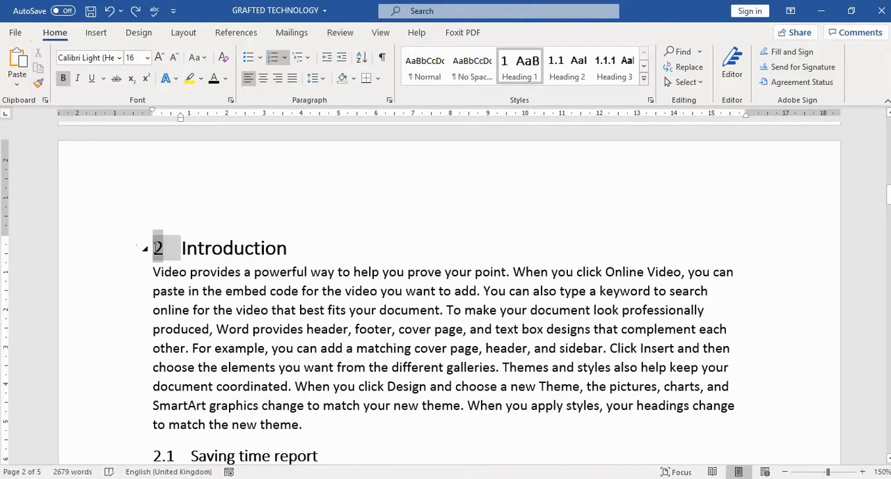
right_click(158, 250)
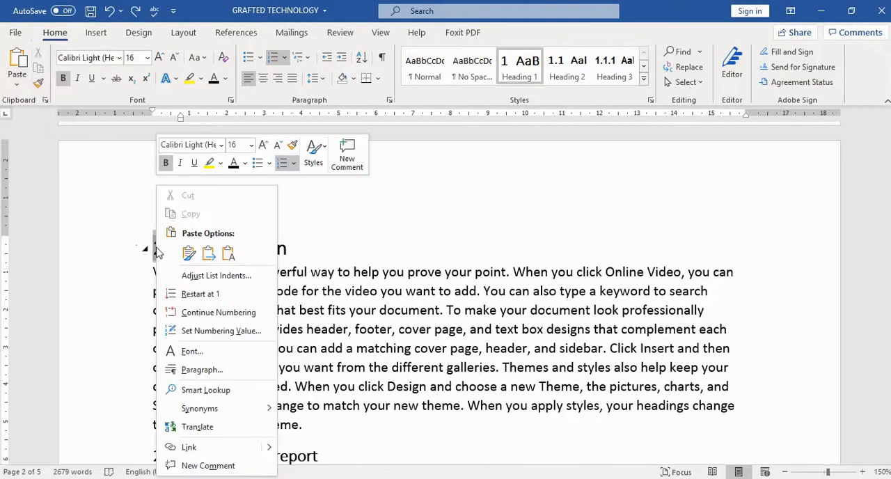
left_click(204, 295)
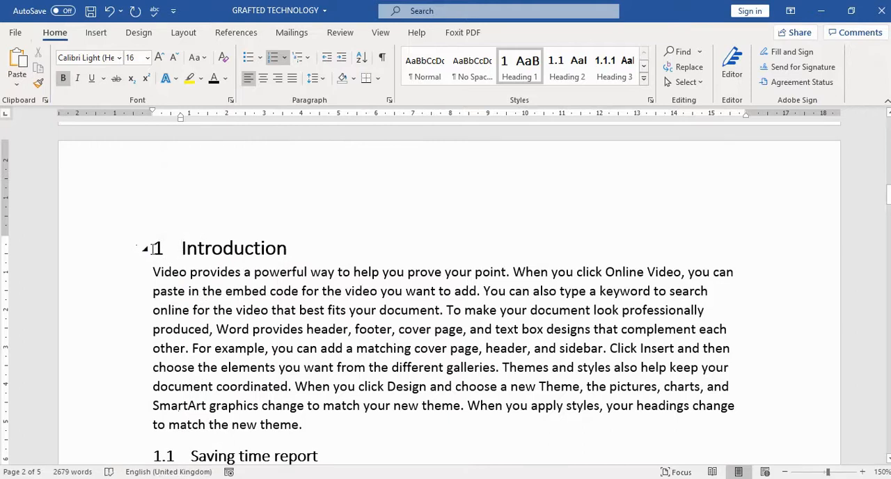
Examine the numbering of the headings and subheadings throughout the document.
scroll(179, 234, "down", 3)
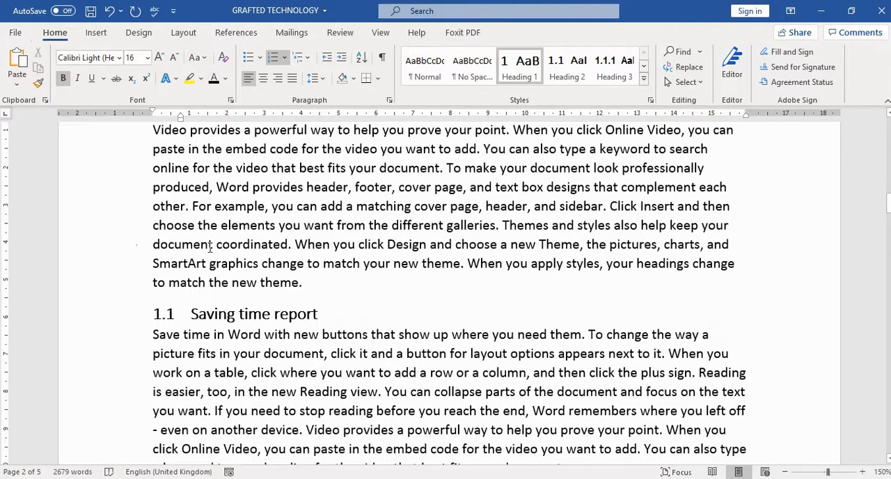
scroll(170, 314, "down", 5)
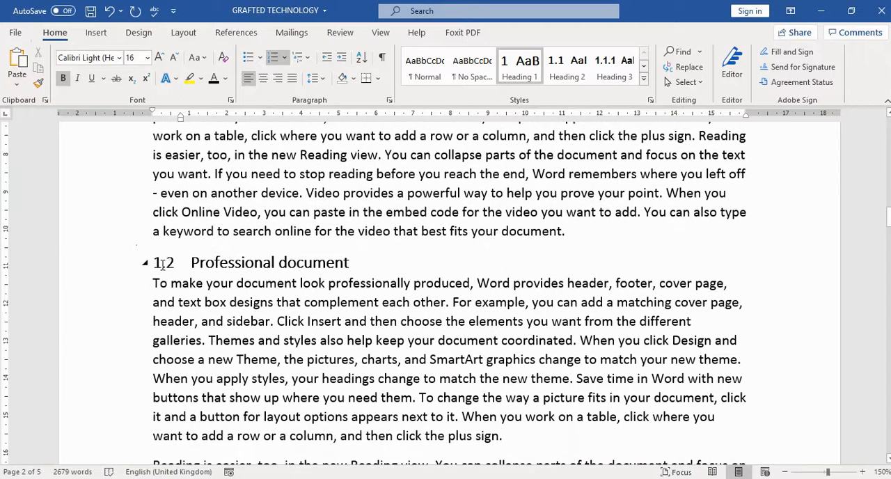
scroll(202, 278, "down", 12)
scroll(212, 270, "down", 15)
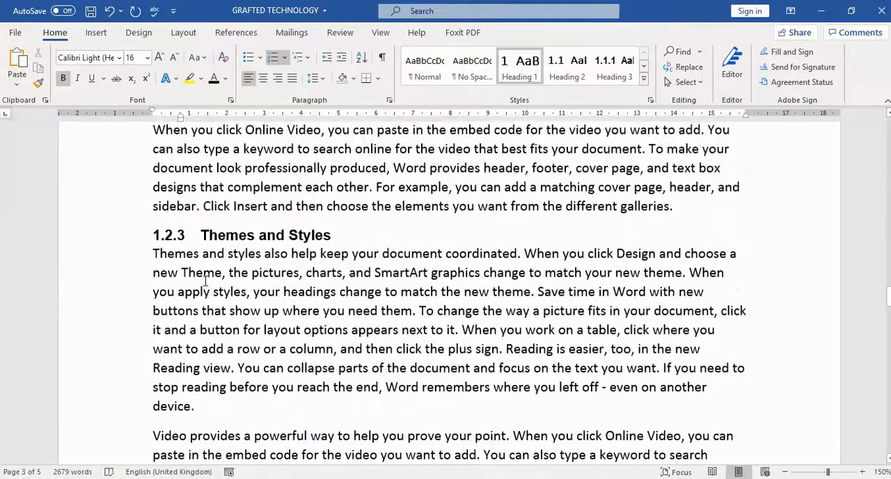
scroll(205, 281, "down", 8)
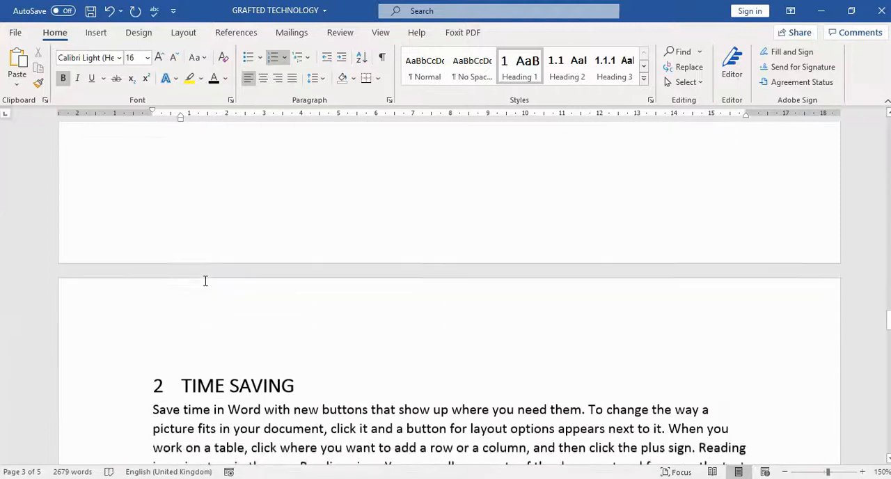
scroll(205, 281, "down", 2)
scroll(269, 314, "up", 12)
scroll(285, 309, "up", 15)
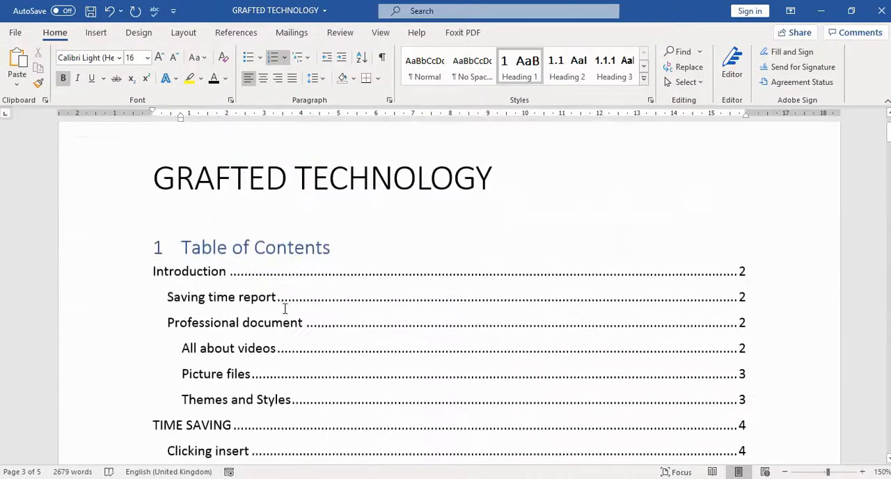
Remove the number from the Table of Contents title by setting its numbering to None.
scroll(223, 222, "down", 1)
left_click(156, 142)
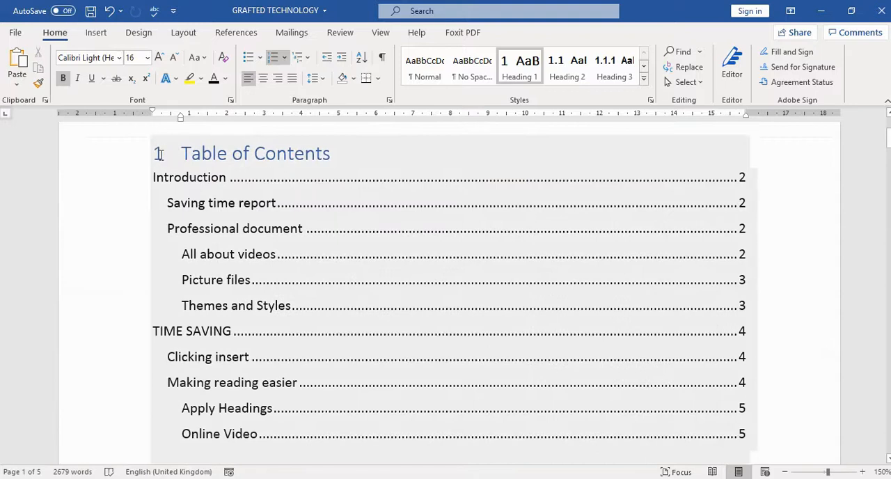
left_click(166, 154)
right_click(159, 154)
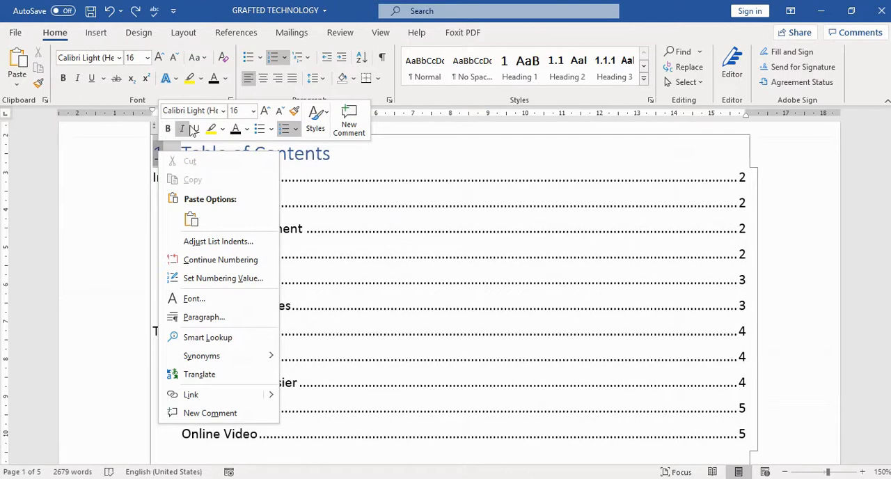
left_click(297, 132)
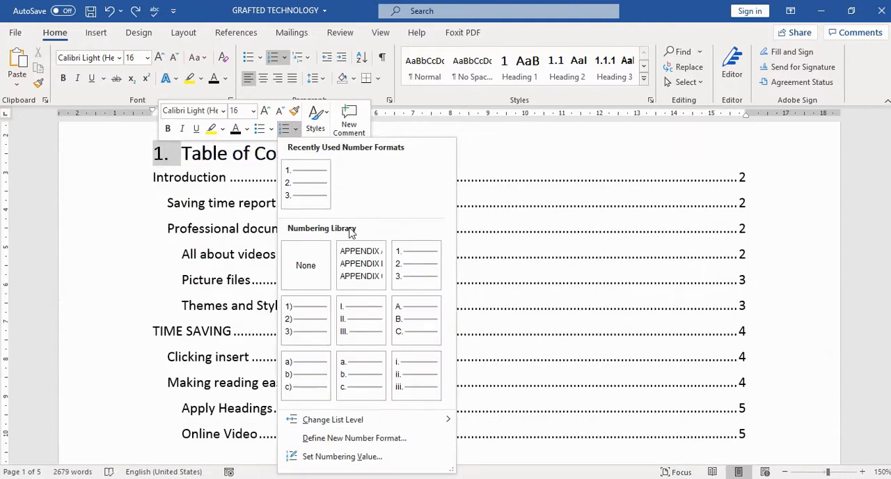
left_click(307, 268)
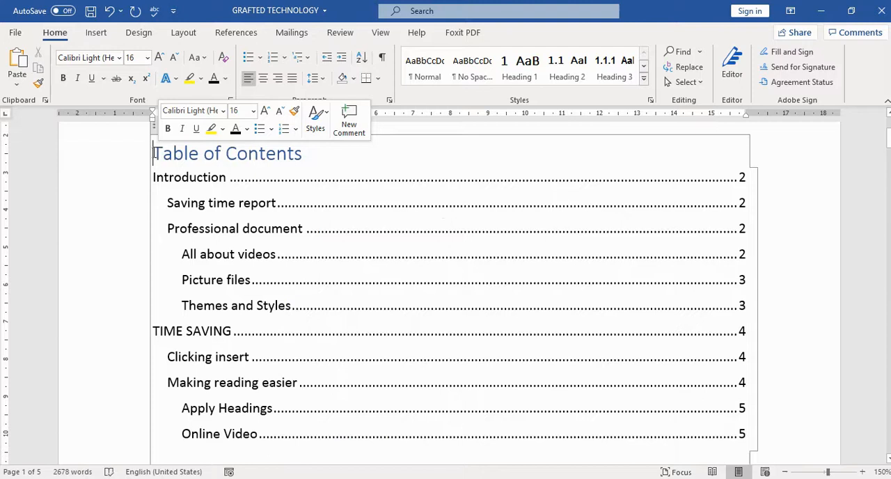
Update the entire table of contents so its entries include the new heading numbers.
scroll(364, 245, "down", 8)
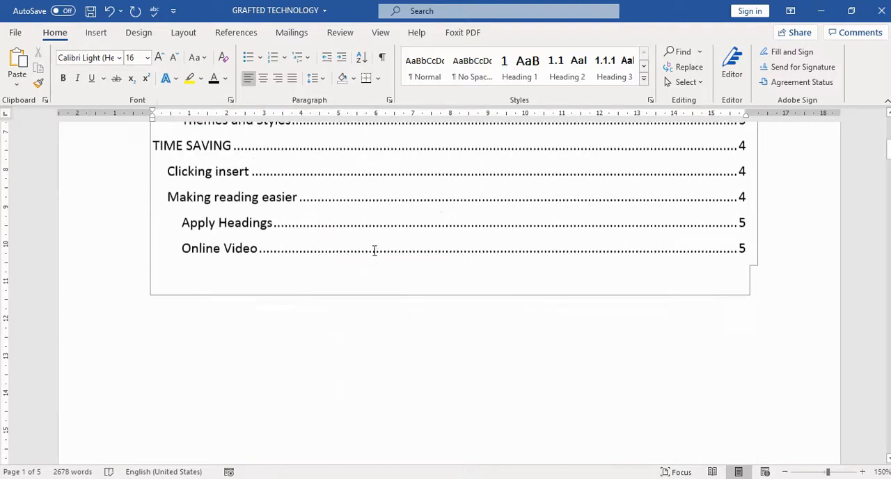
scroll(374, 250, "down", 8)
scroll(374, 252, "up", 5)
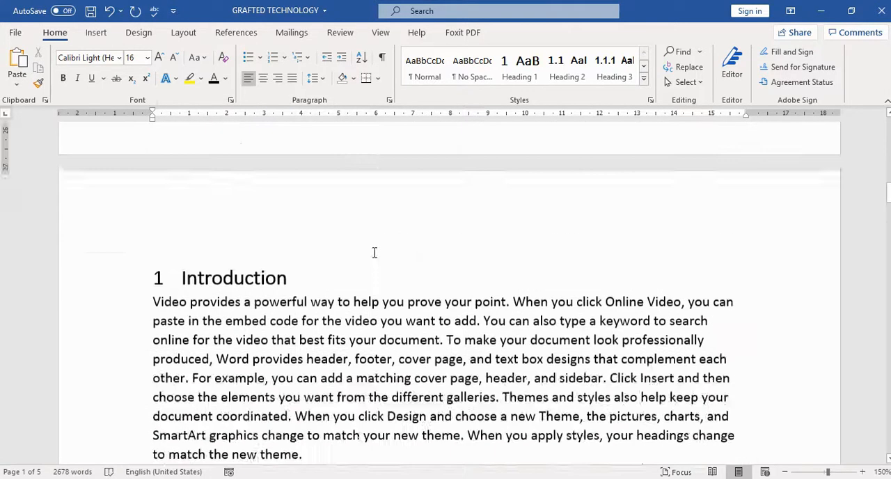
scroll(374, 252, "up", 10)
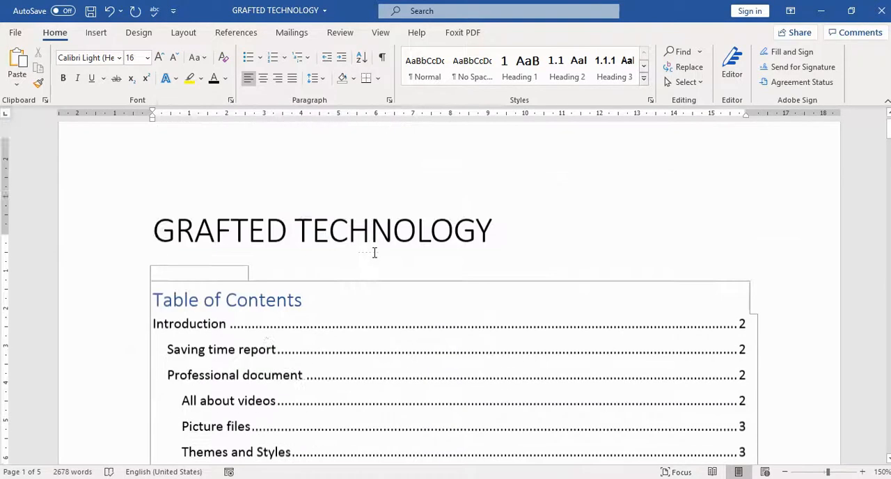
scroll(374, 252, "down", 3)
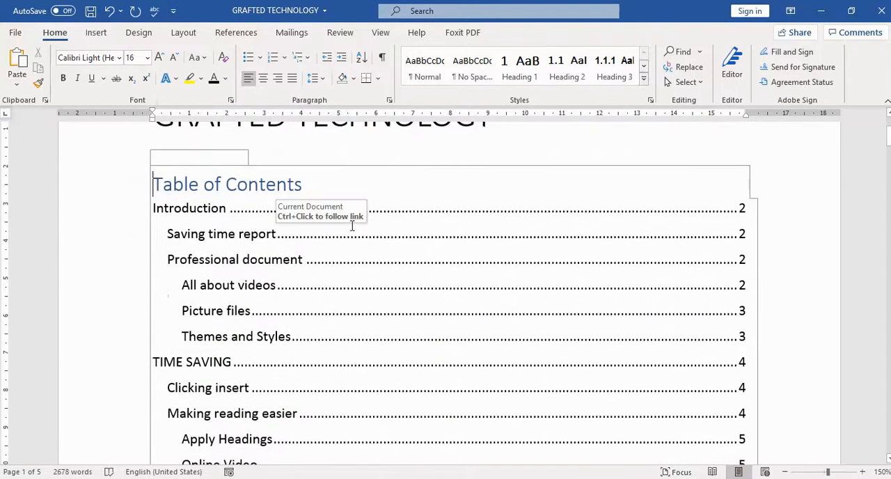
left_click(348, 246)
right_click(348, 245)
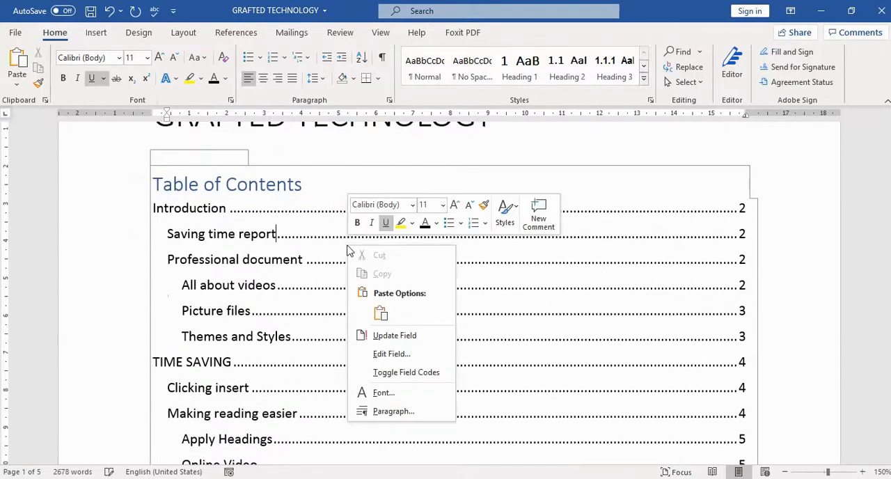
left_click(380, 338)
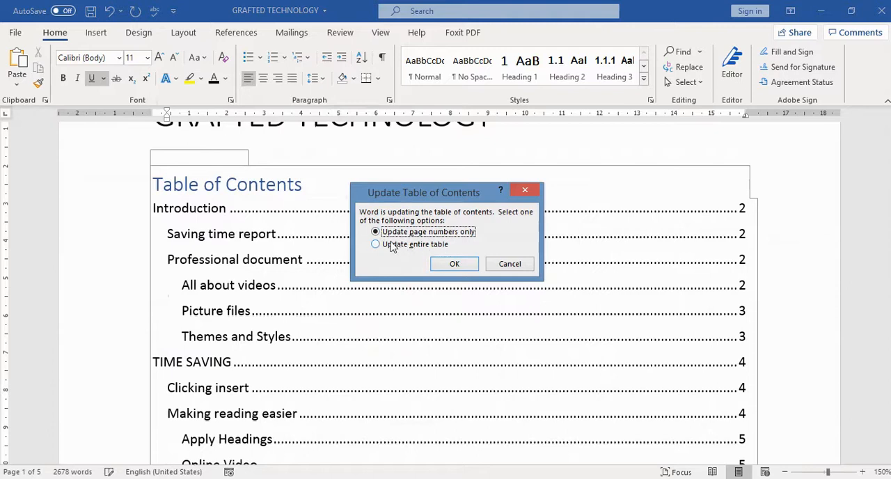
left_click(378, 244)
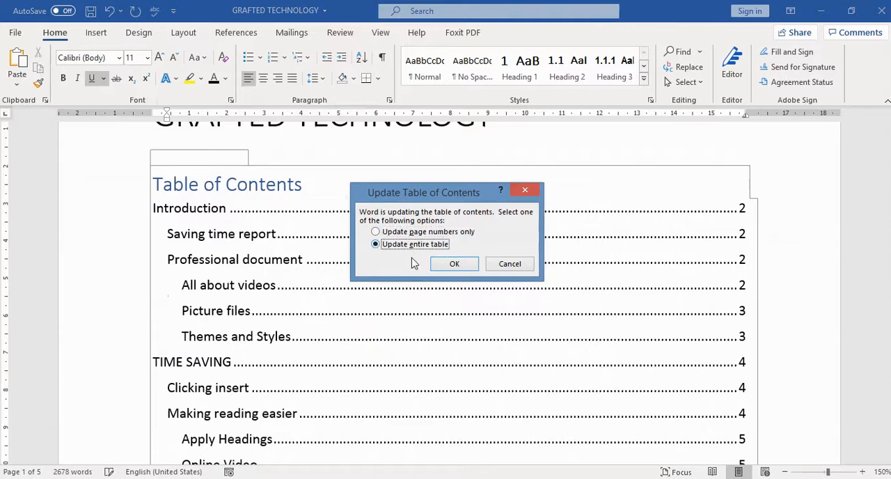
left_click(456, 264)
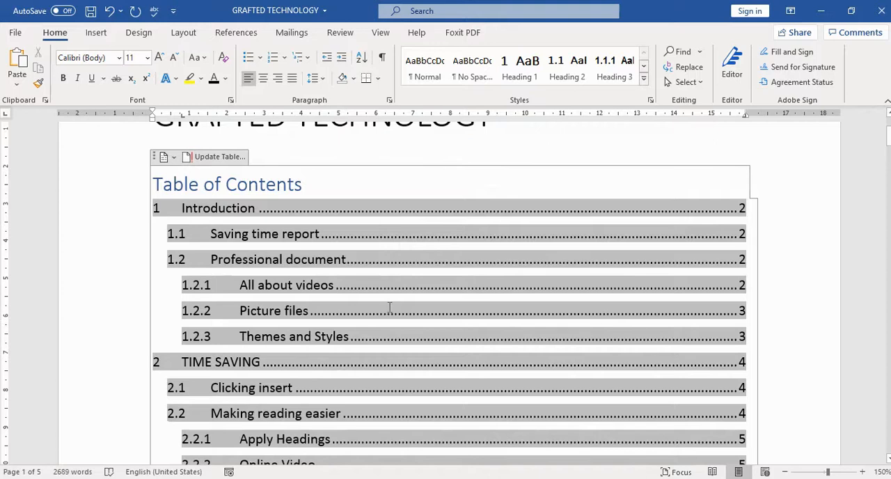
left_click(187, 214)
Open the document's Navigation view with the Find command to browse the numbered headings.
scroll(386, 341, "down", 3)
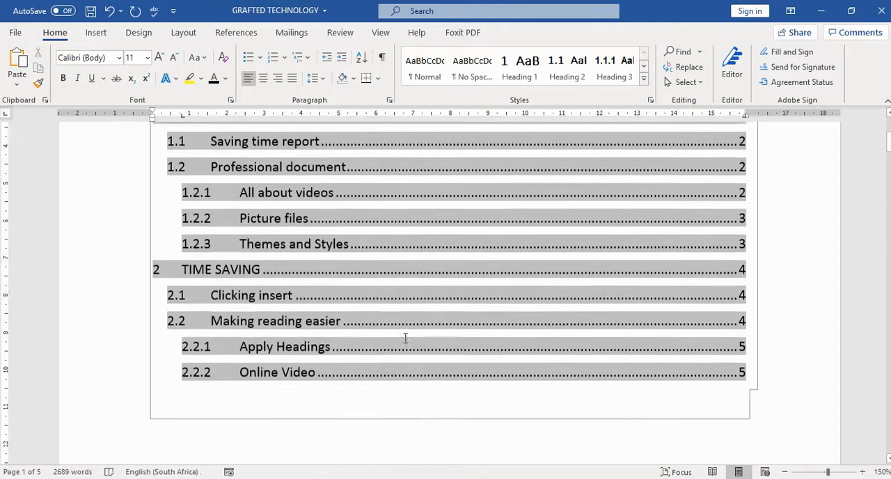
scroll(402, 332, "up", 2)
scroll(401, 331, "up", 1)
scroll(405, 335, "down", 3)
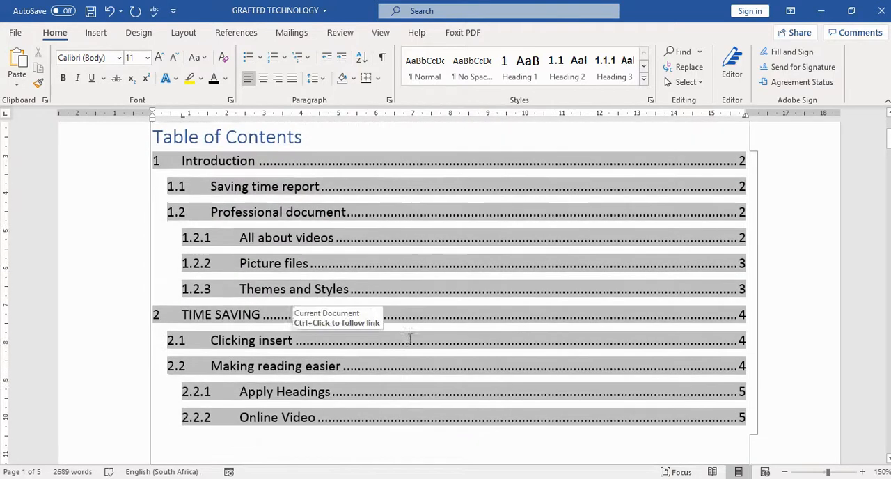
scroll(481, 349, "down", 10)
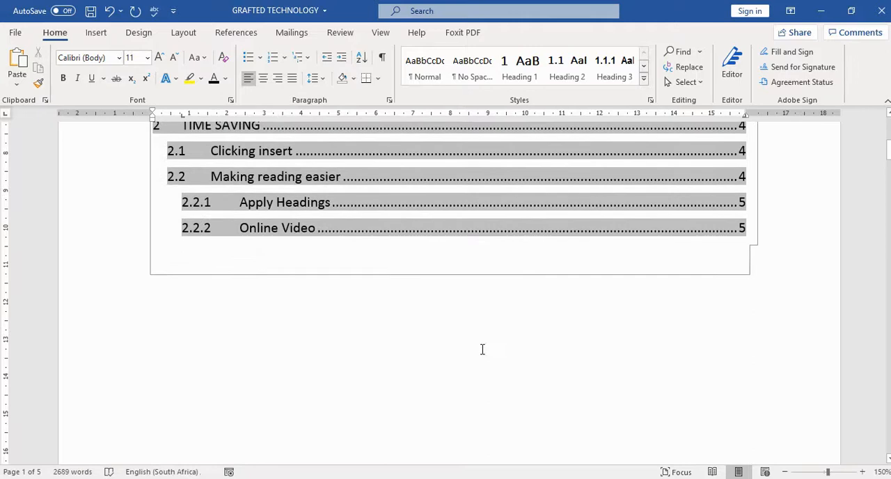
scroll(482, 348, "down", 8)
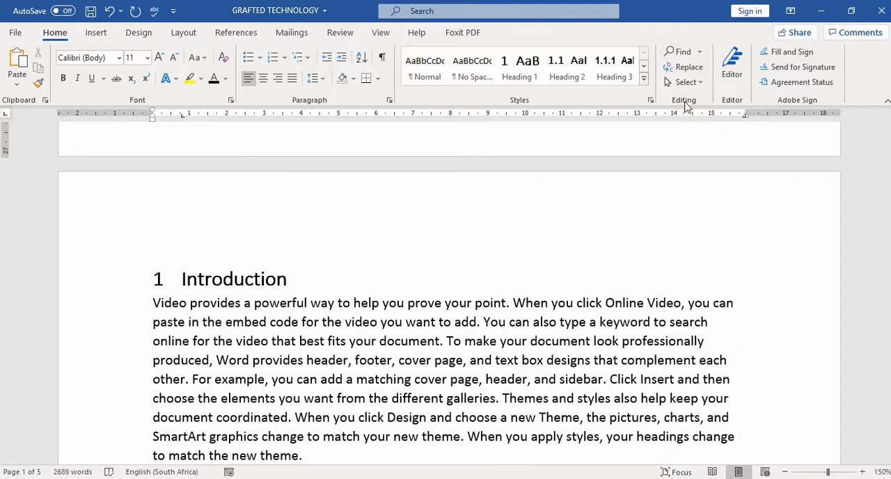
left_click(700, 53)
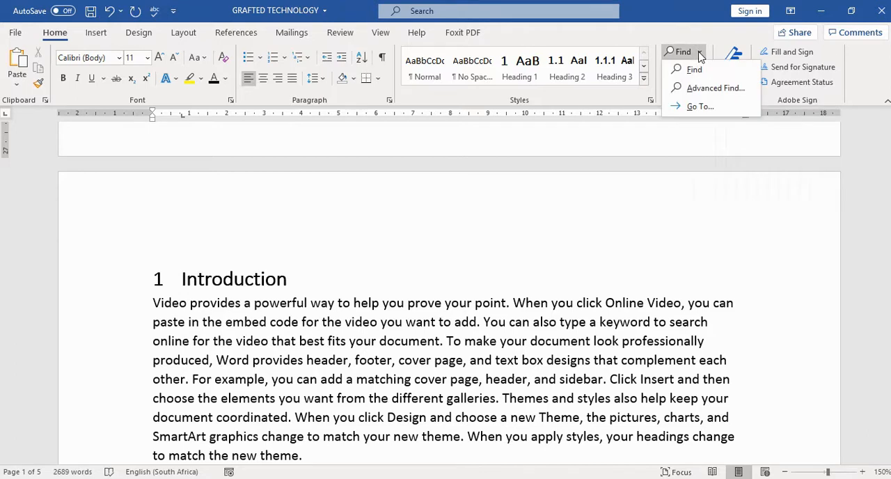
left_click(693, 71)
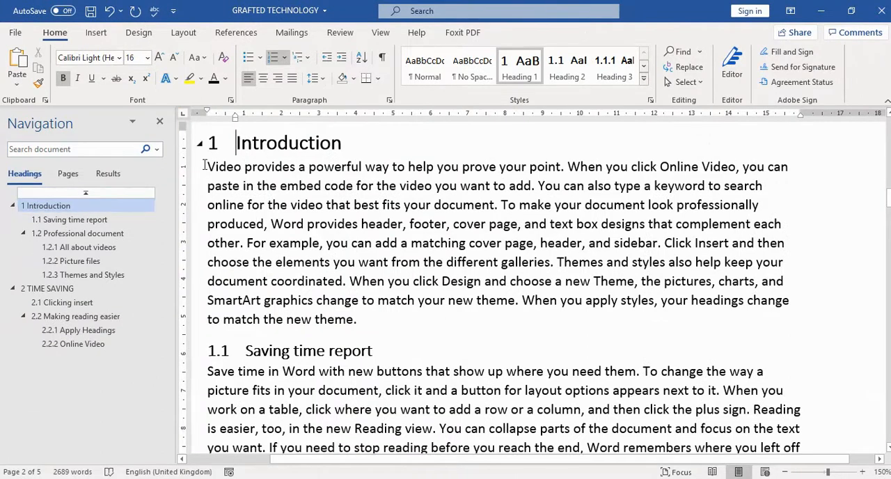
Jump through the document to heading 1.2 Professional document and on to subheading 1.2.1 All about videos.
left_click(61, 236)
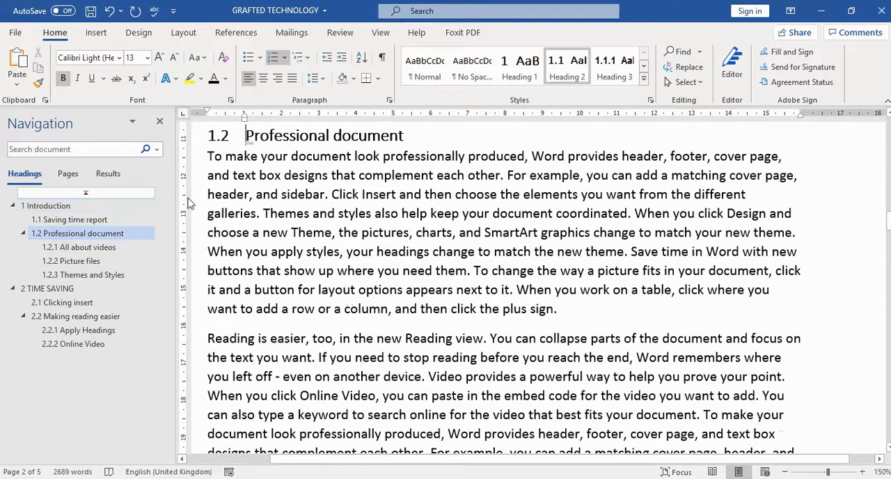
left_click(67, 247)
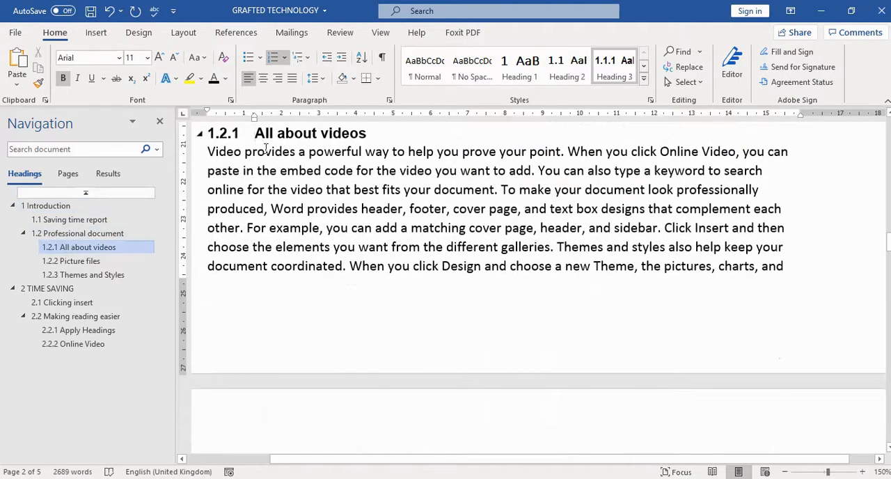
Collapse the Introduction and TIME SAVING headings in the navigation outline and expand both again down to their third-level subheadings.
left_click(13, 206)
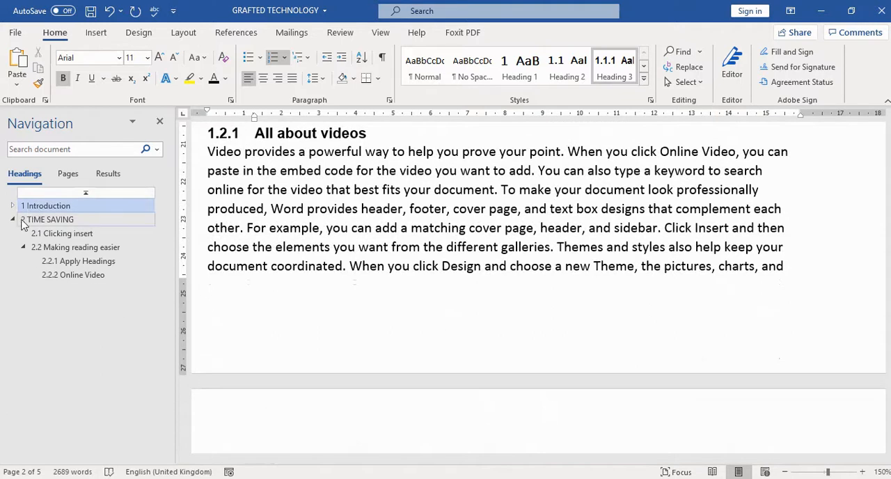
left_click(14, 220)
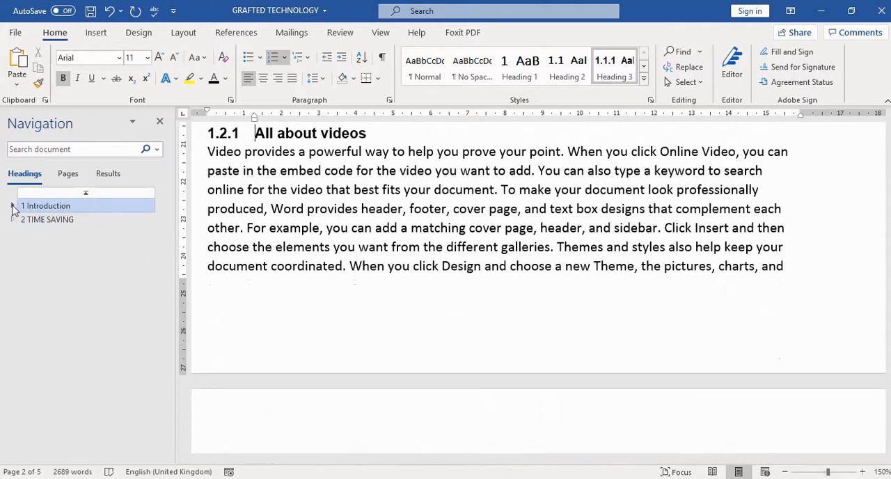
left_click(12, 207)
left_click(23, 234)
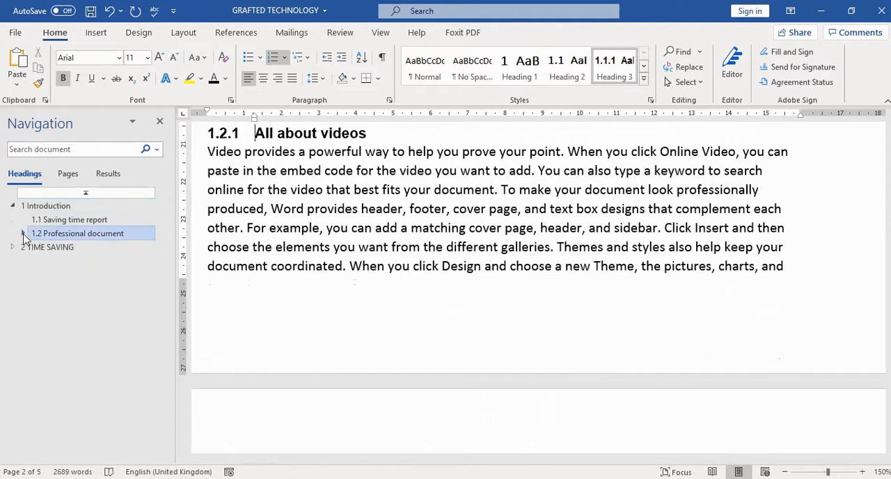
left_click(23, 234)
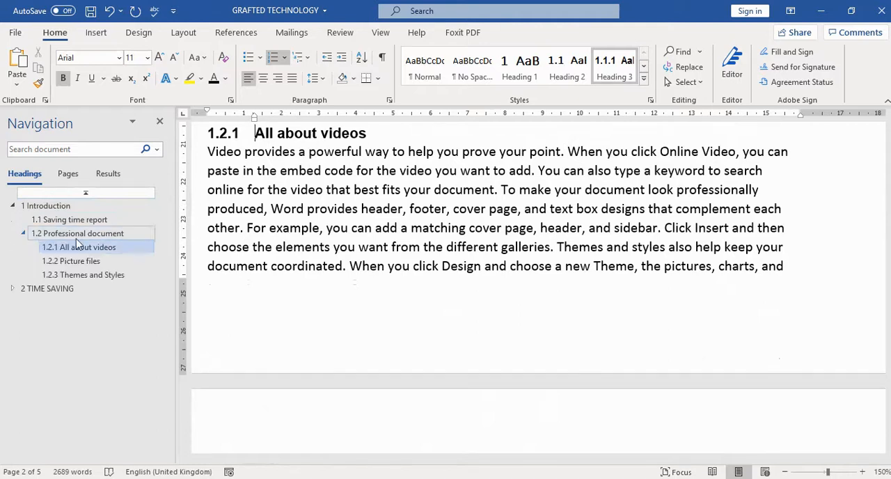
left_click(11, 289)
left_click(23, 317)
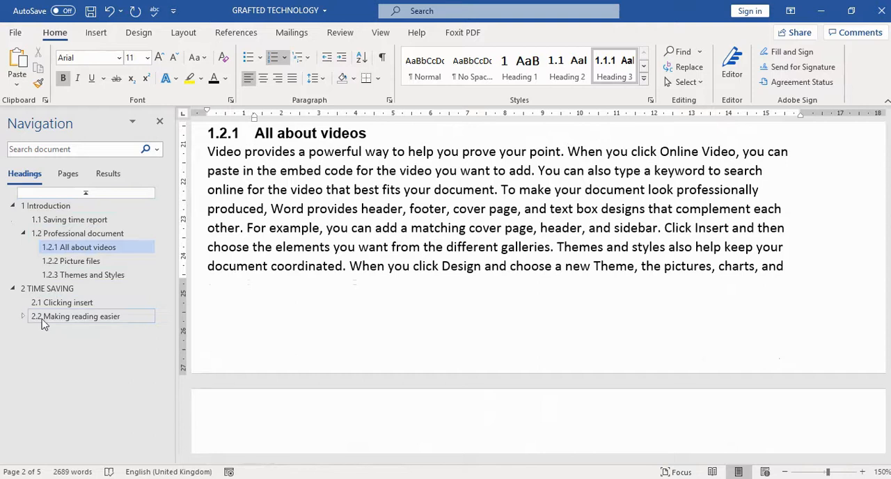
left_click(23, 316)
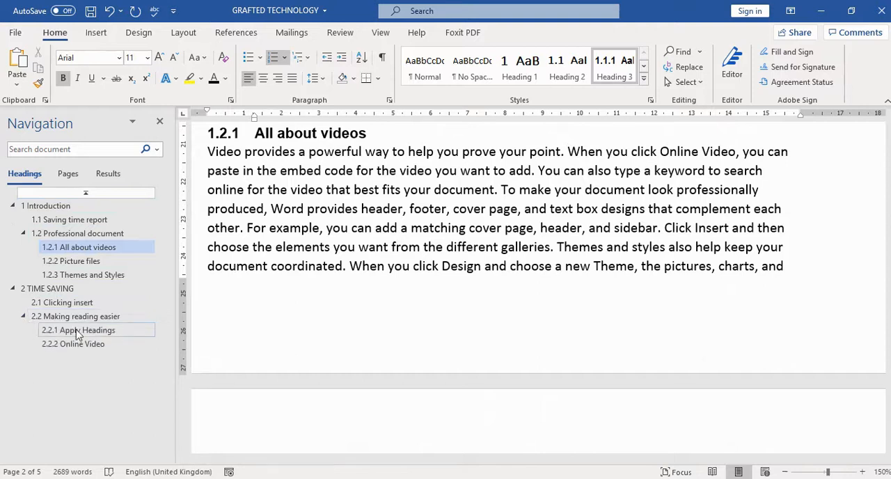